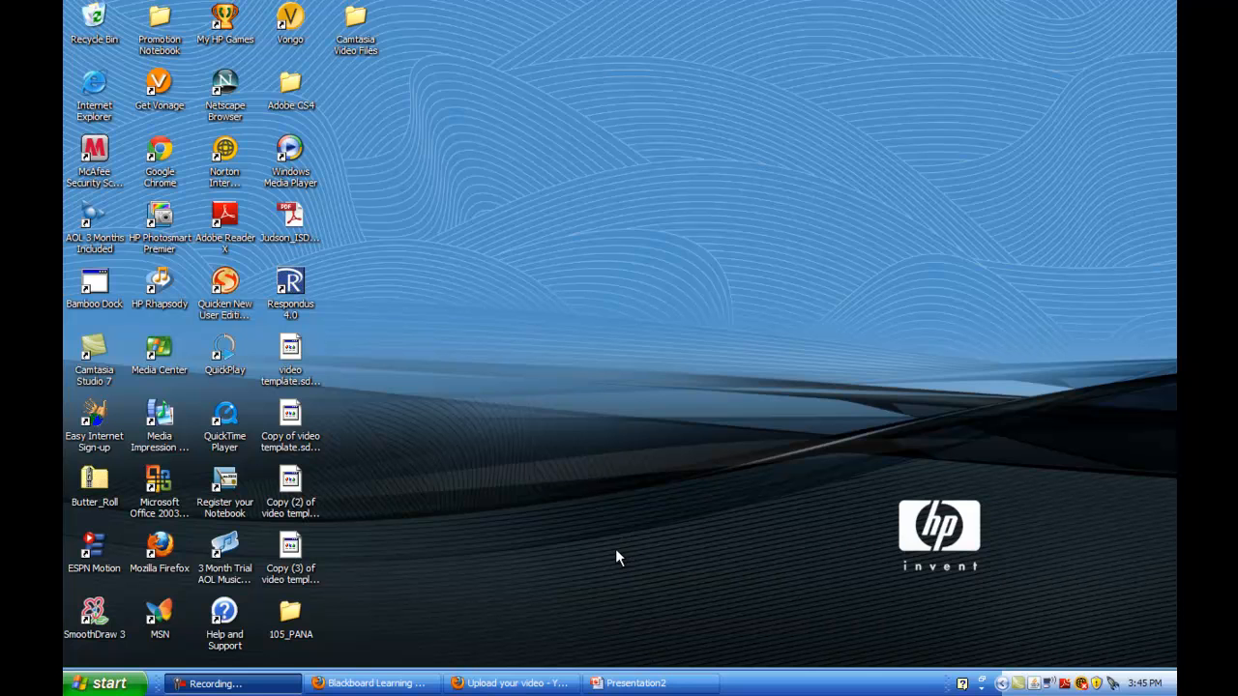
# Upload 'Example For Upload Video' from the Camtasia Studio folder to YouTube
pyautogui.click(510, 685)
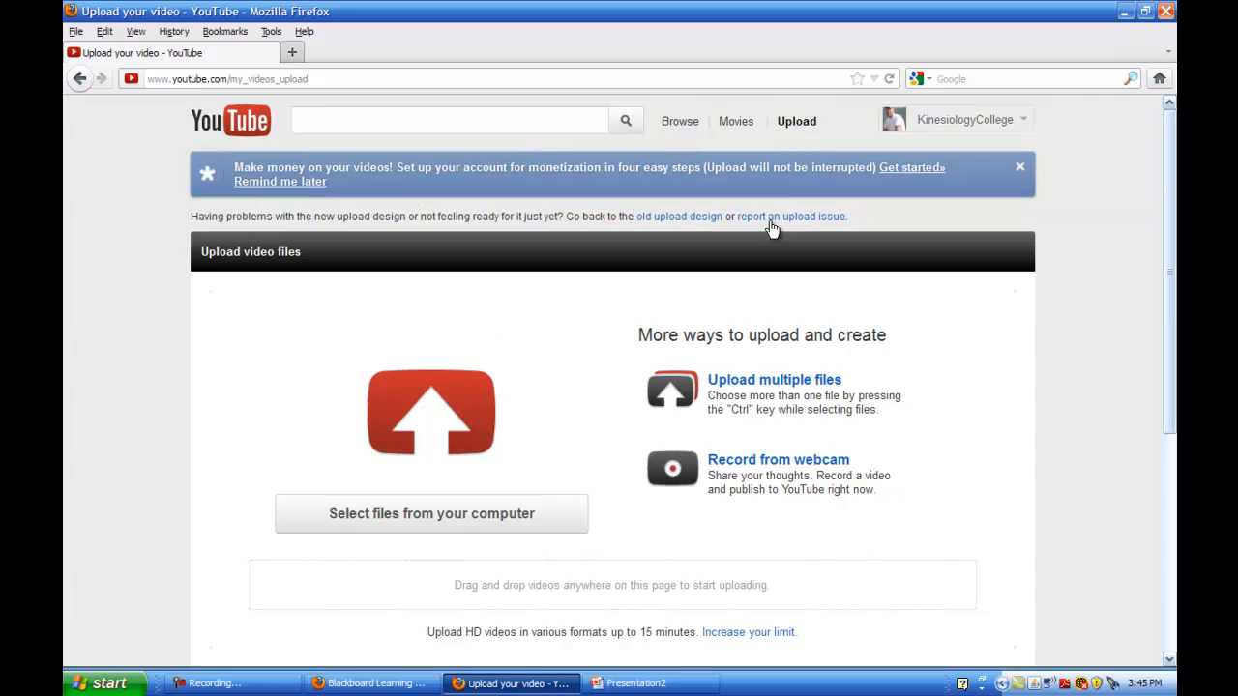
pyautogui.click(789, 123)
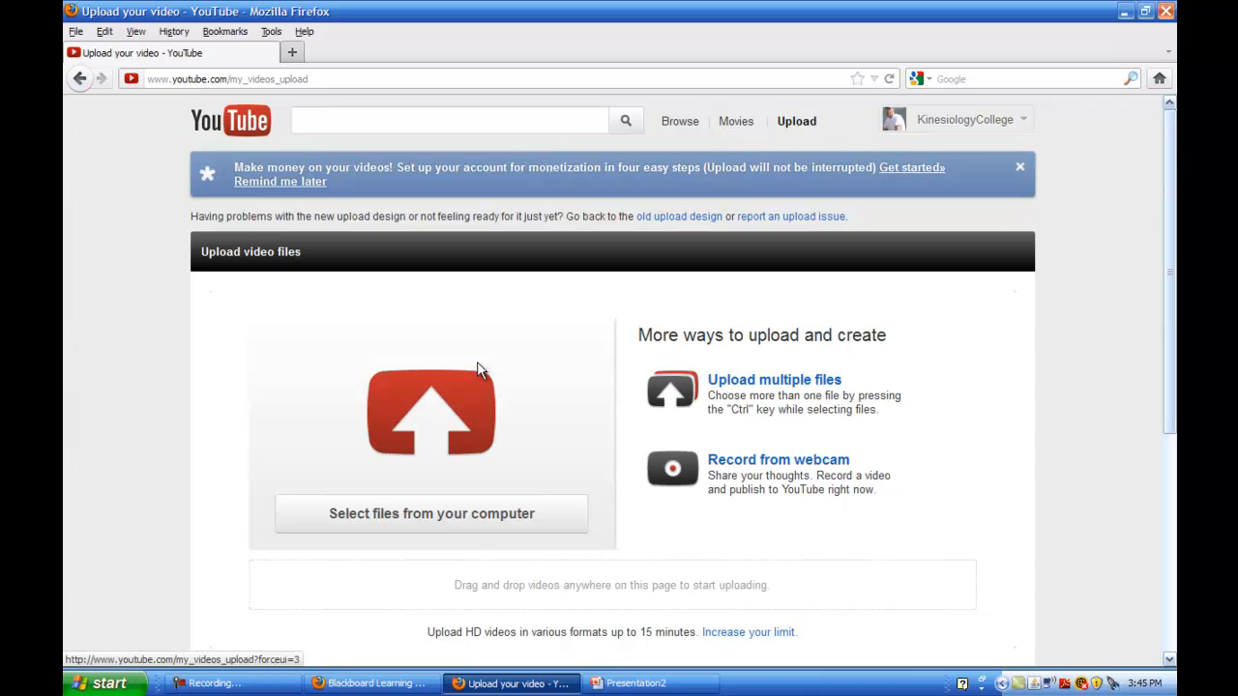
pyautogui.click(429, 415)
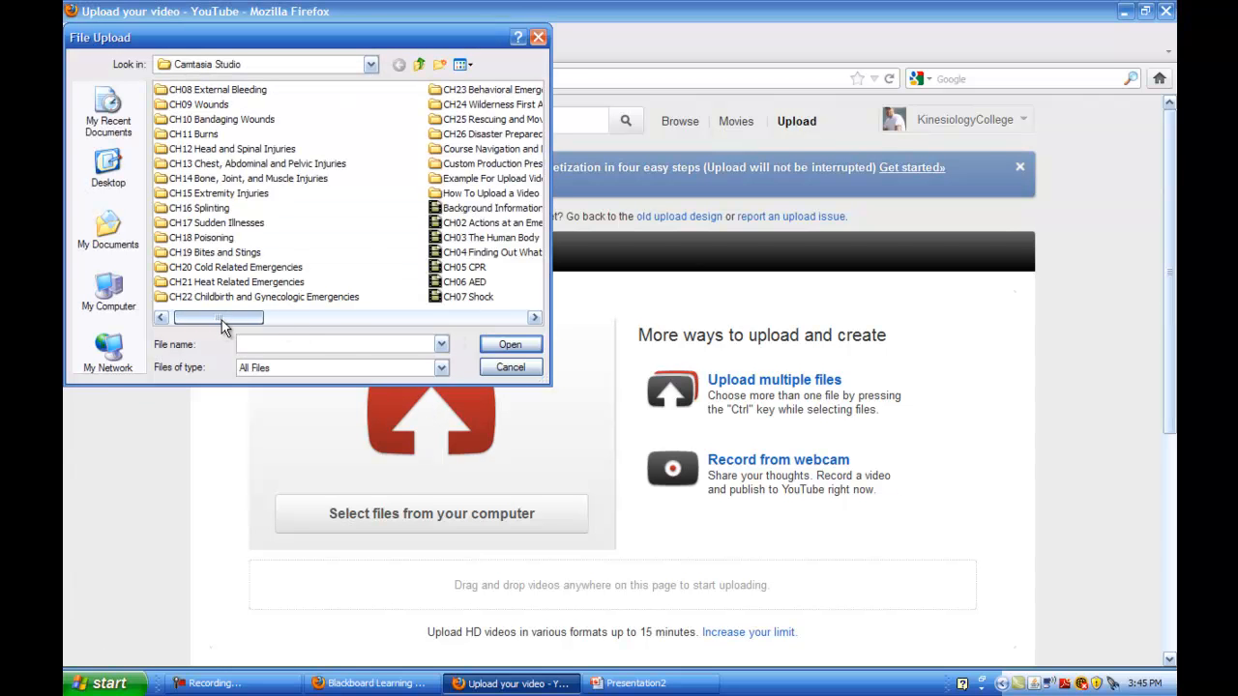
pyautogui.doubleClick(463, 192)
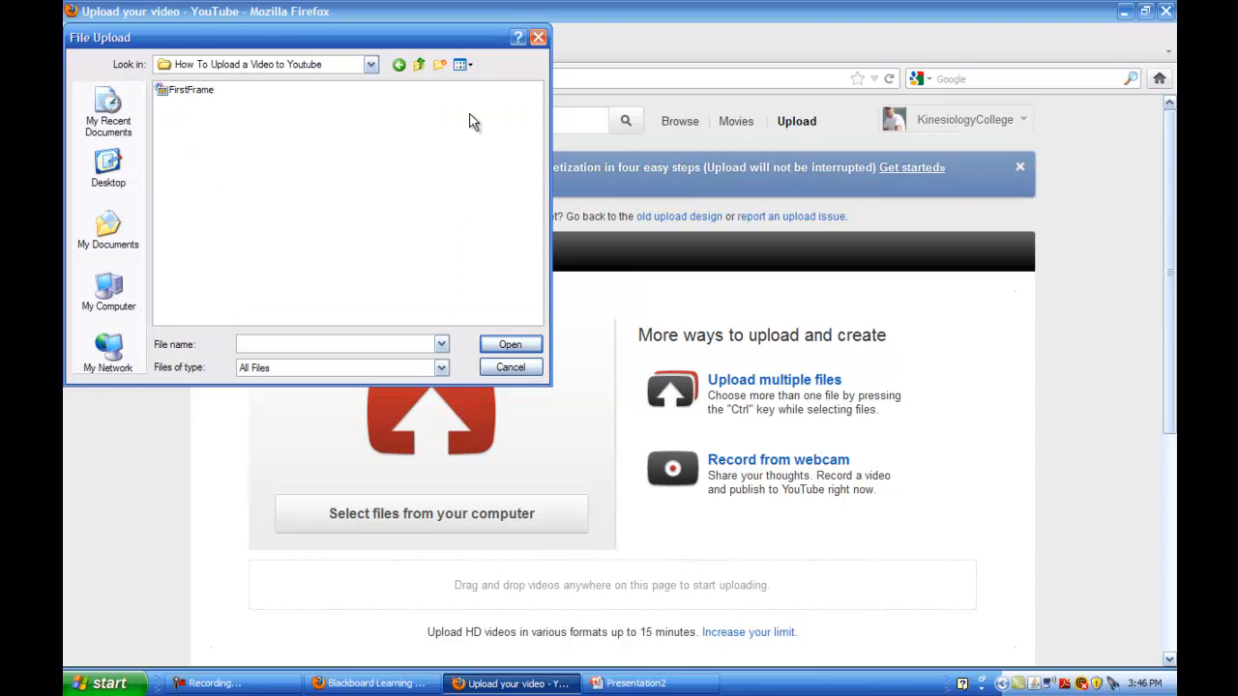
pyautogui.click(418, 64)
pyautogui.doubleClick(470, 180)
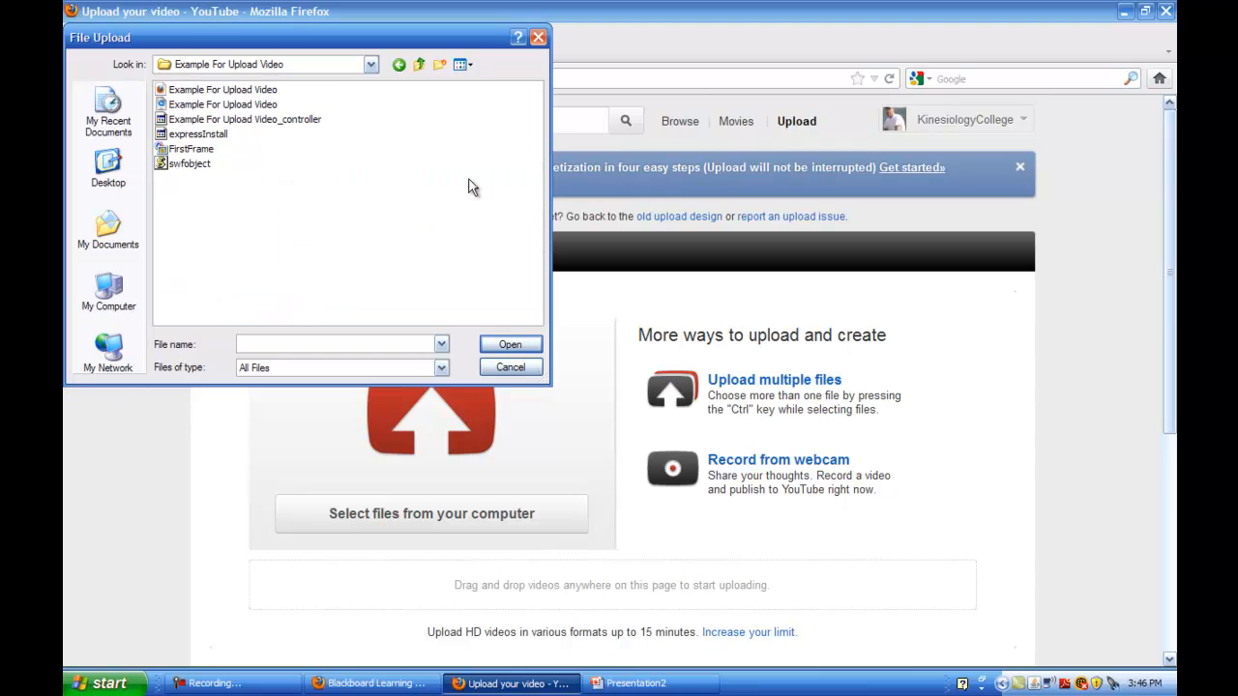
pyautogui.click(221, 107)
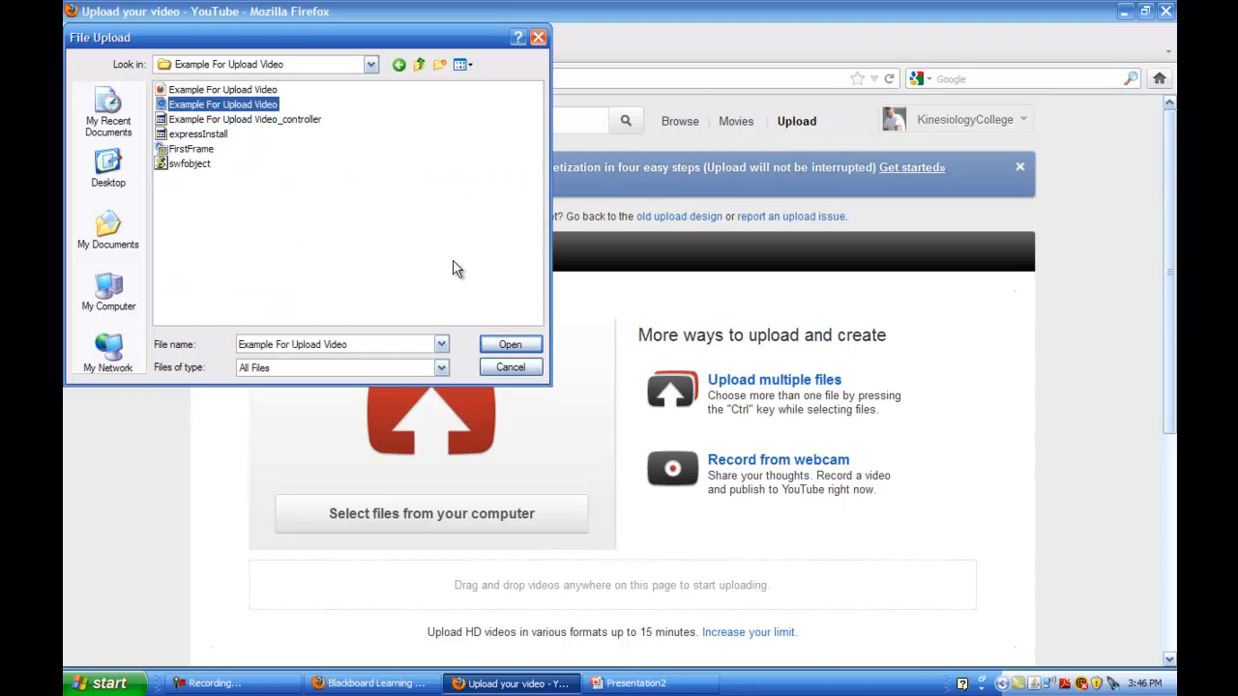
pyautogui.click(510, 345)
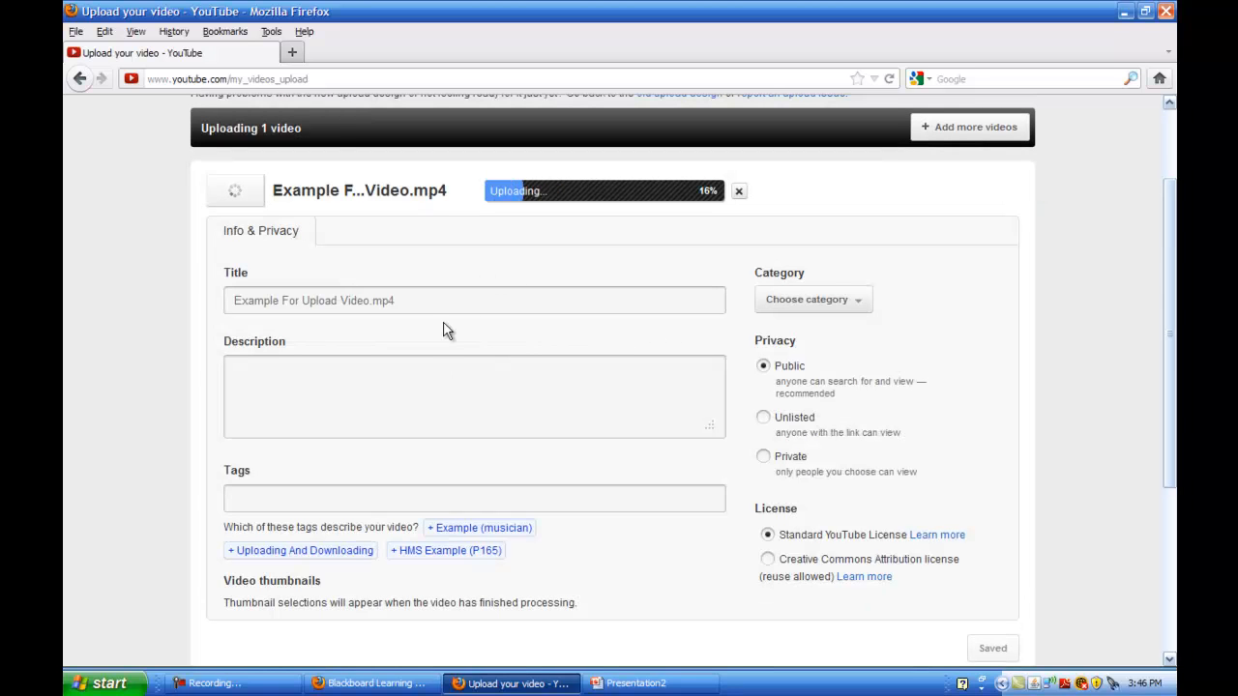
# Drop 'mp4' from the title, describe it as 'How to video.', and add tags First aid, the instructor's name, kinesiology college
pyautogui.moveTo(374, 301); pyautogui.dragTo(412, 305)
pyautogui.press('BackSpace')
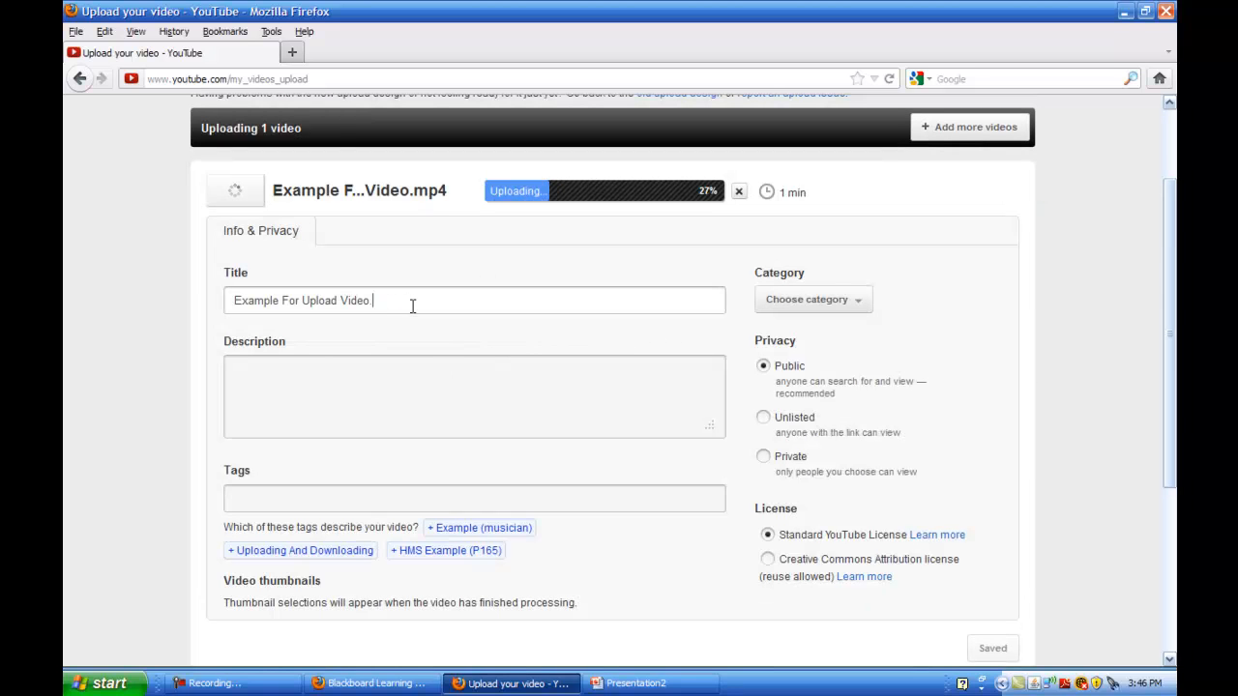
pyautogui.click(234, 389)
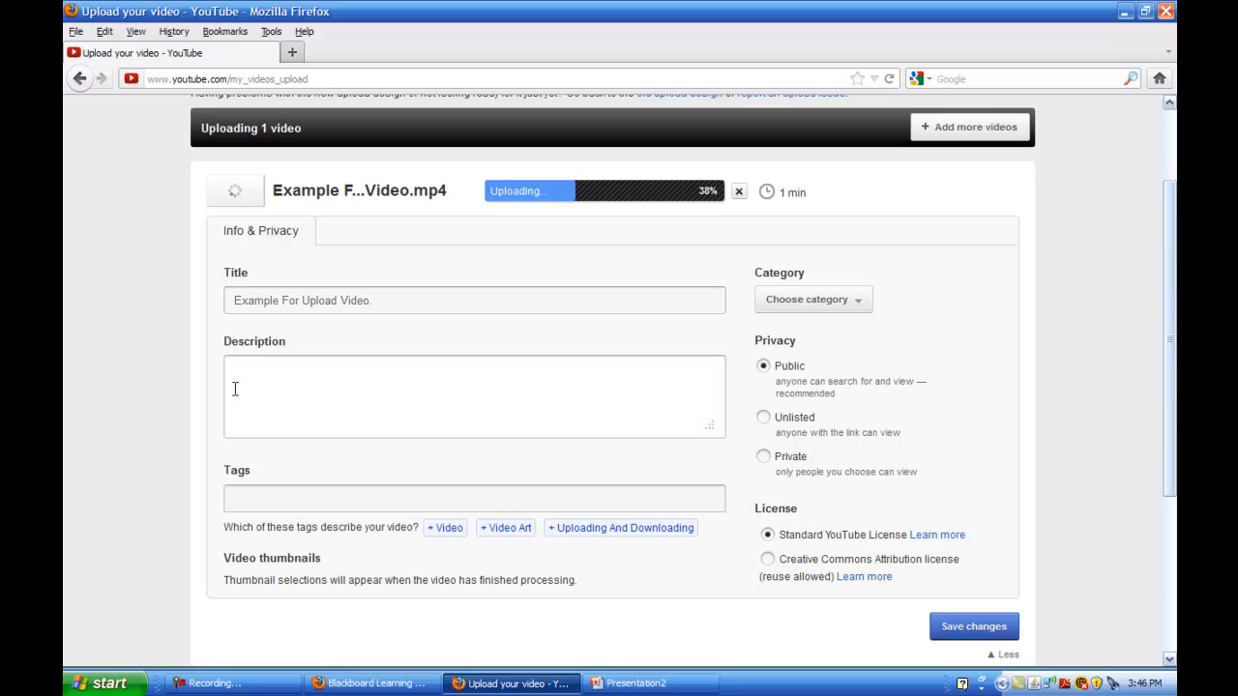
pyautogui.write('How to vi')
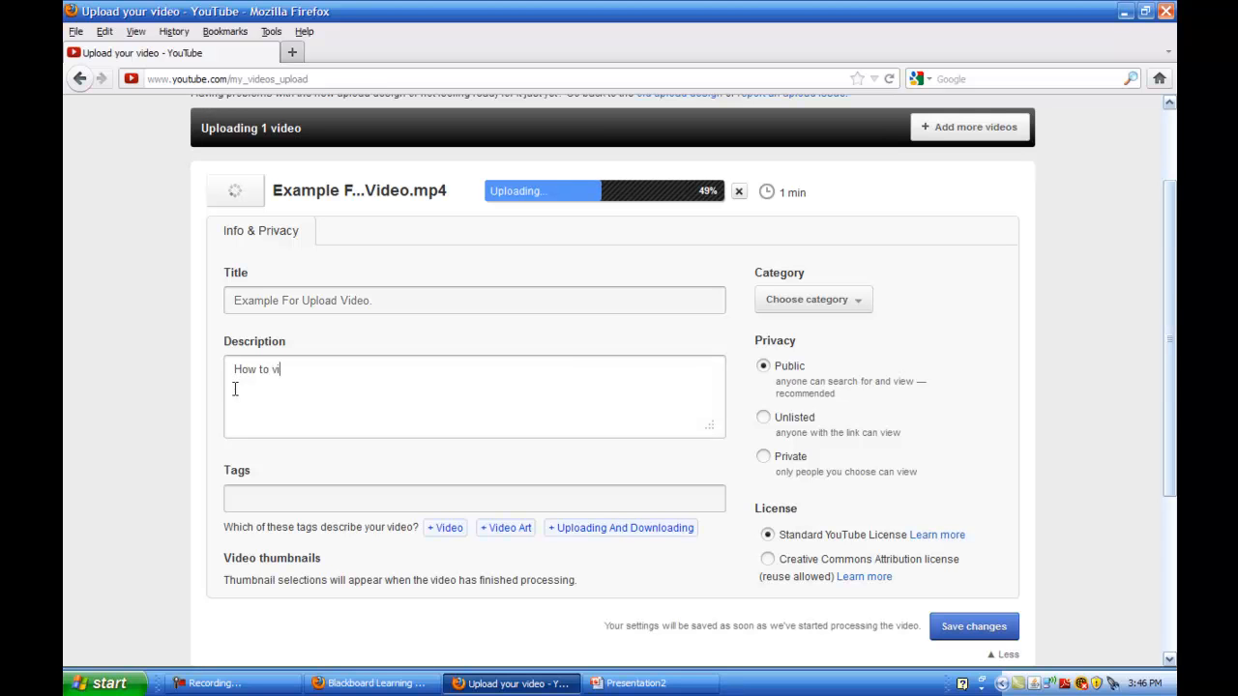
pyautogui.write('deo.')
pyautogui.click(257, 497)
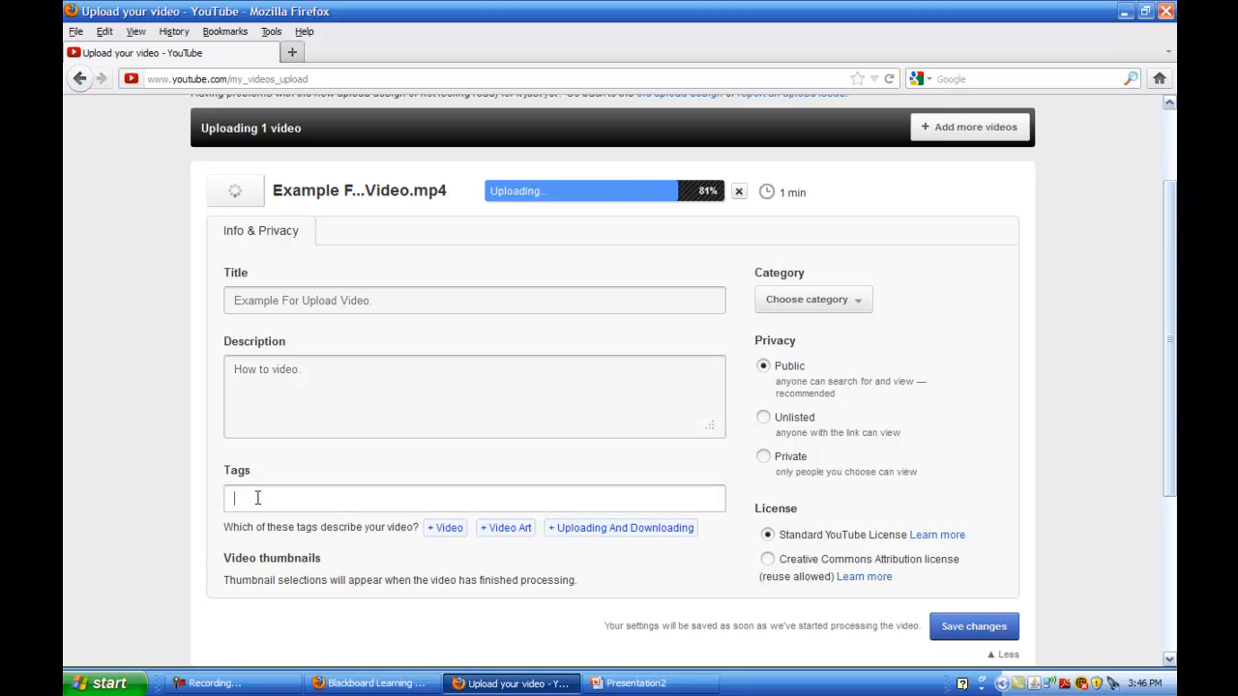
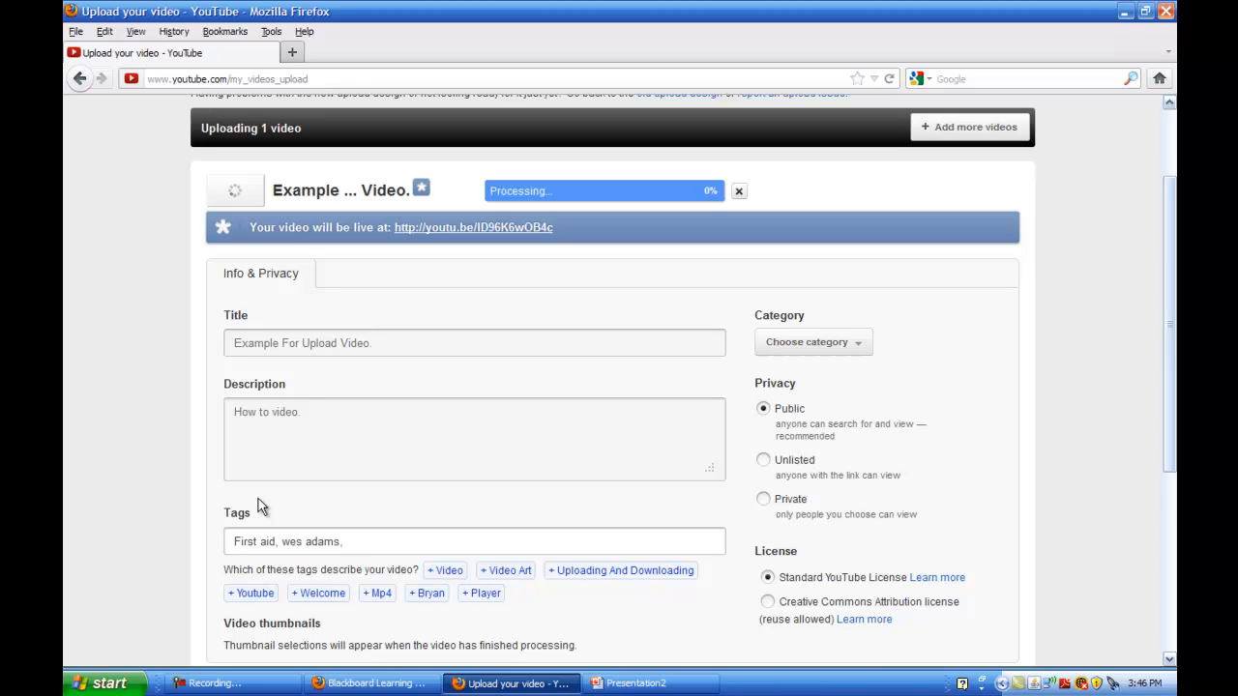
pyautogui.write(', kinesiology college')
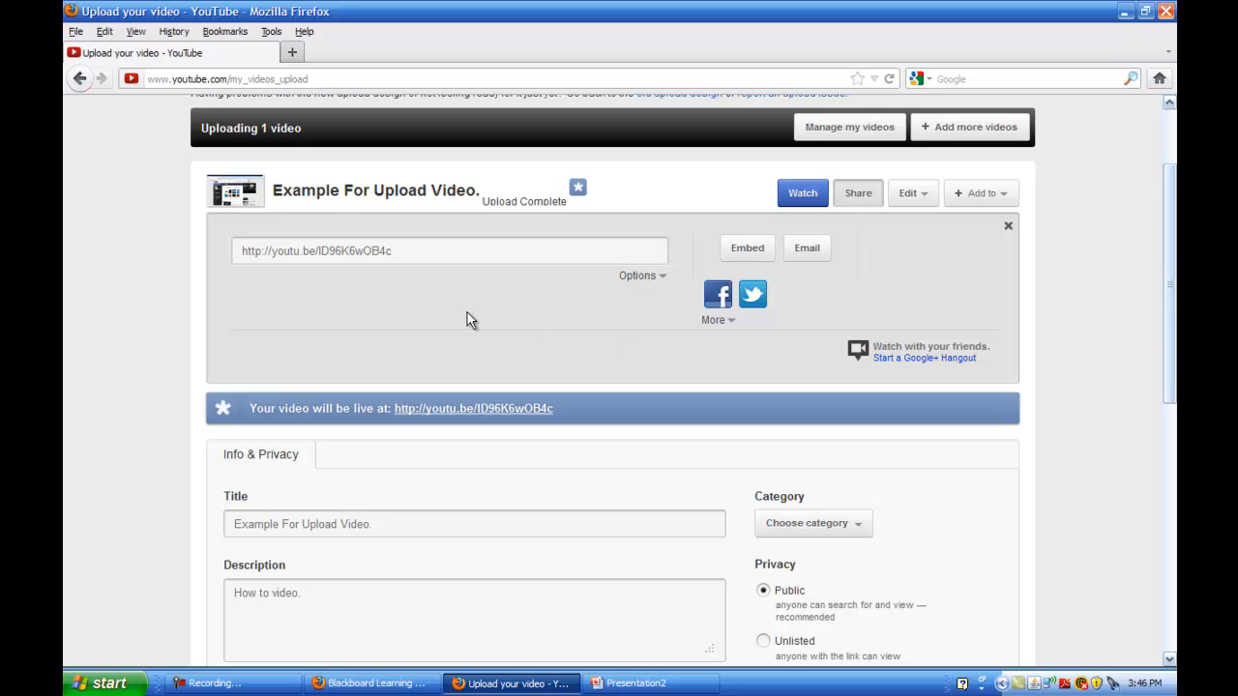
# Copy the video's share link and return to the Blackboard course window
pyautogui.moveTo(395, 252); pyautogui.dragTo(240, 248)
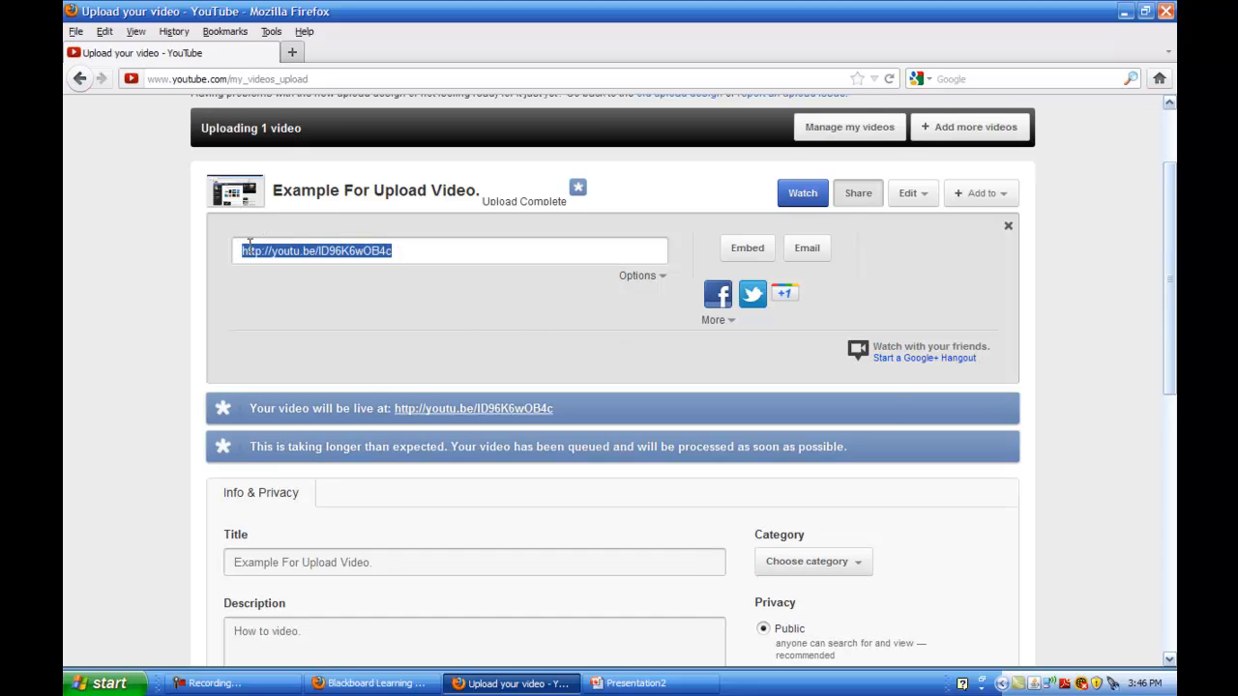
pyautogui.rightClick(250, 246)
pyautogui.click(301, 295)
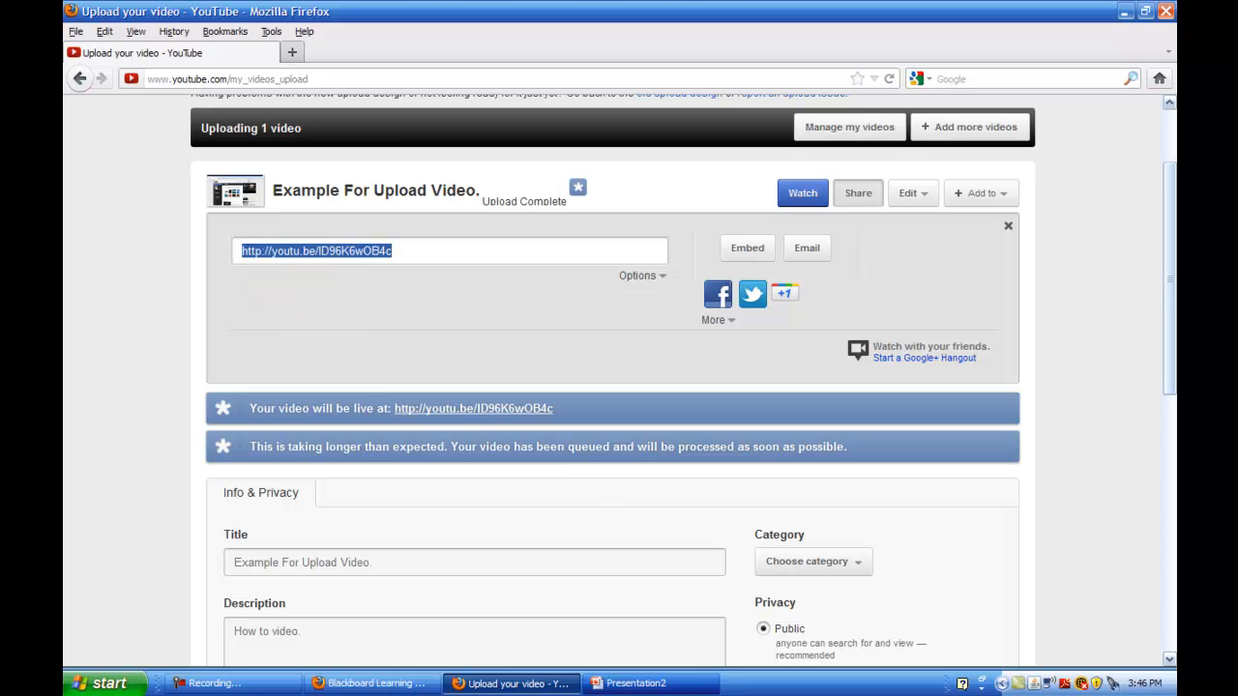
pyautogui.click(659, 691)
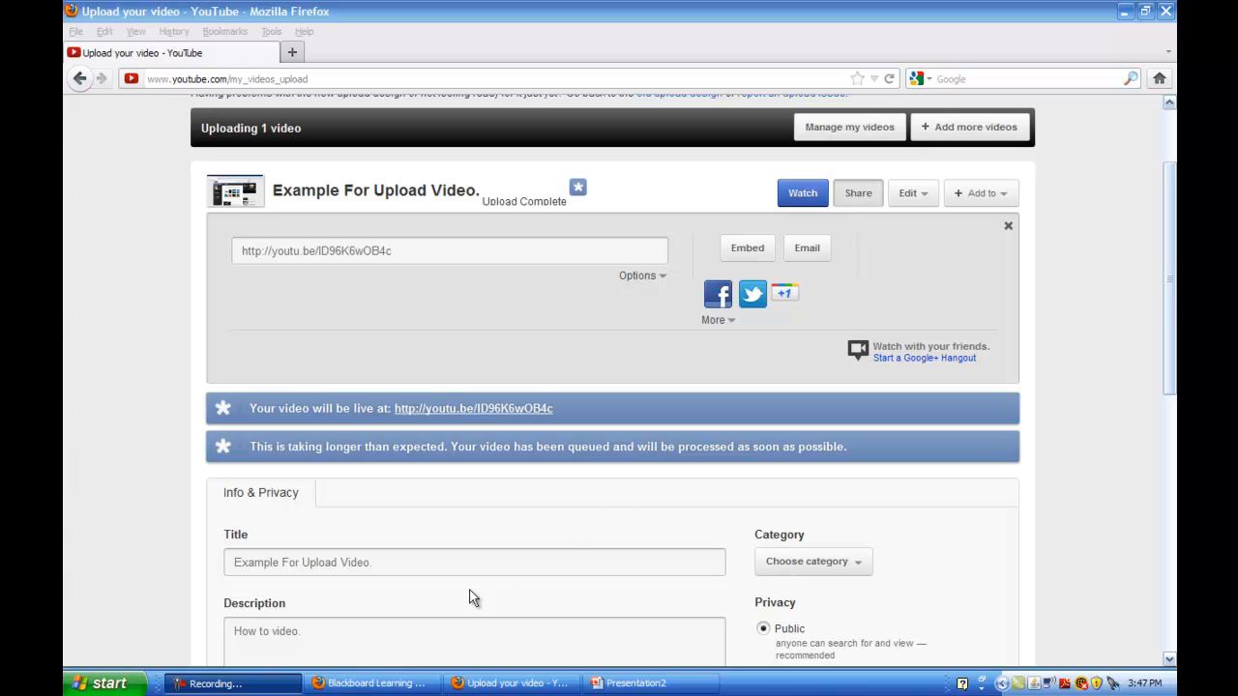
pyautogui.click(372, 683)
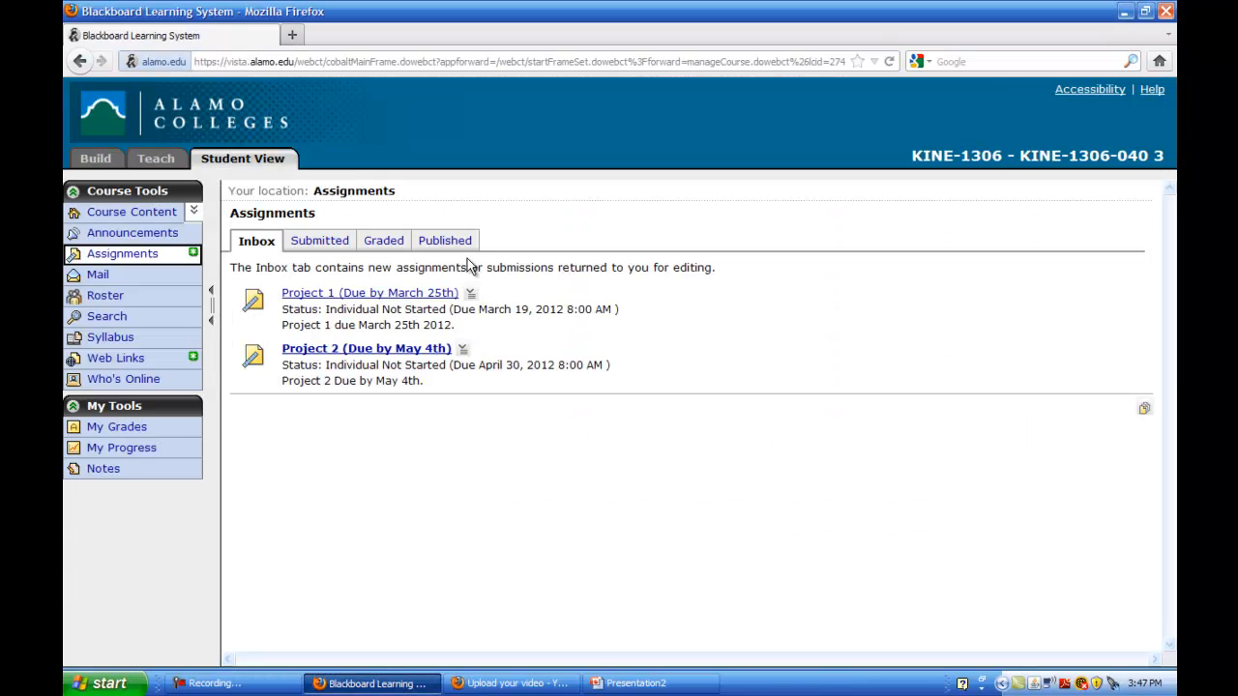
# Open the Project 1 submission from the course Assignments list
pyautogui.click(152, 256)
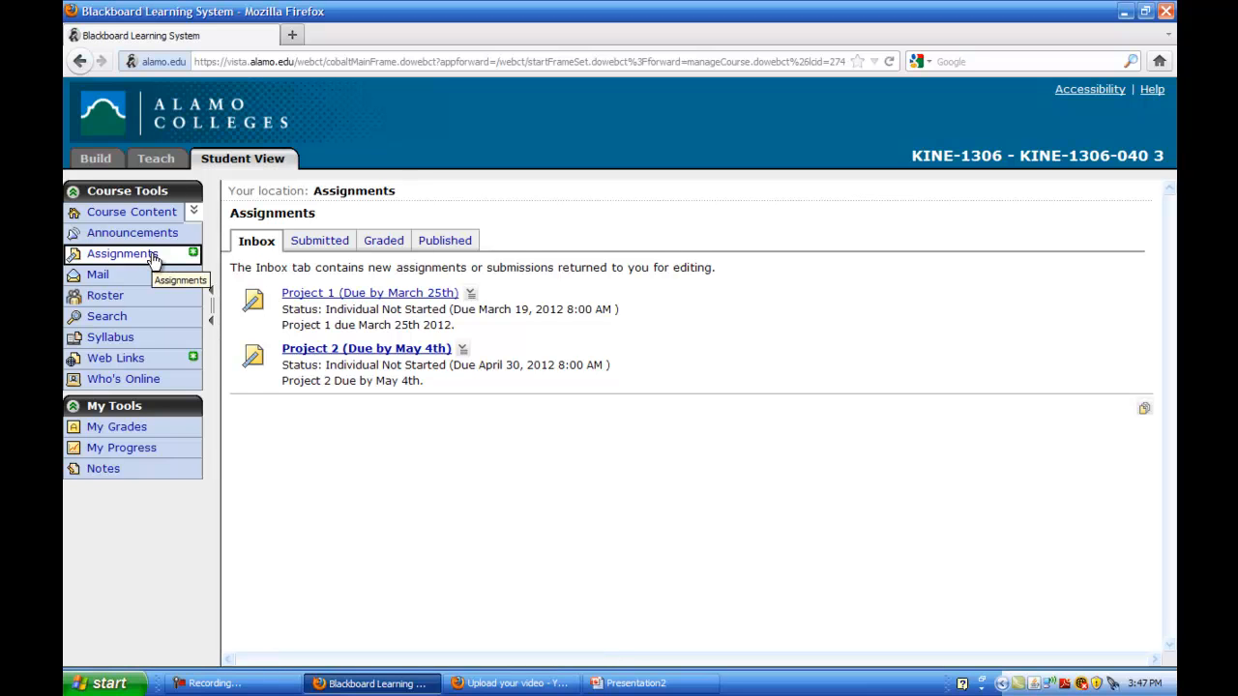
pyautogui.click(301, 292)
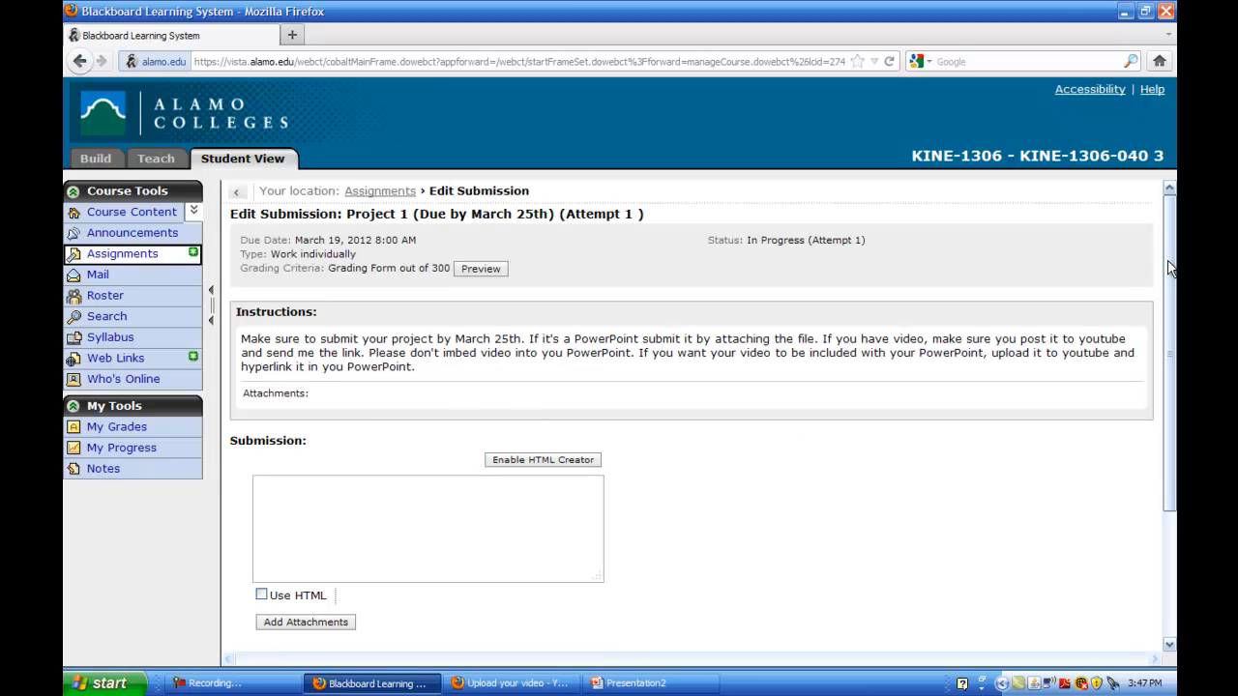
pyautogui.moveTo(1170, 266); pyautogui.dragTo(1170, 294)
# Draft a greeting to the instructor and 'Here's my project 1.', then clear it again
pyautogui.click(320, 462)
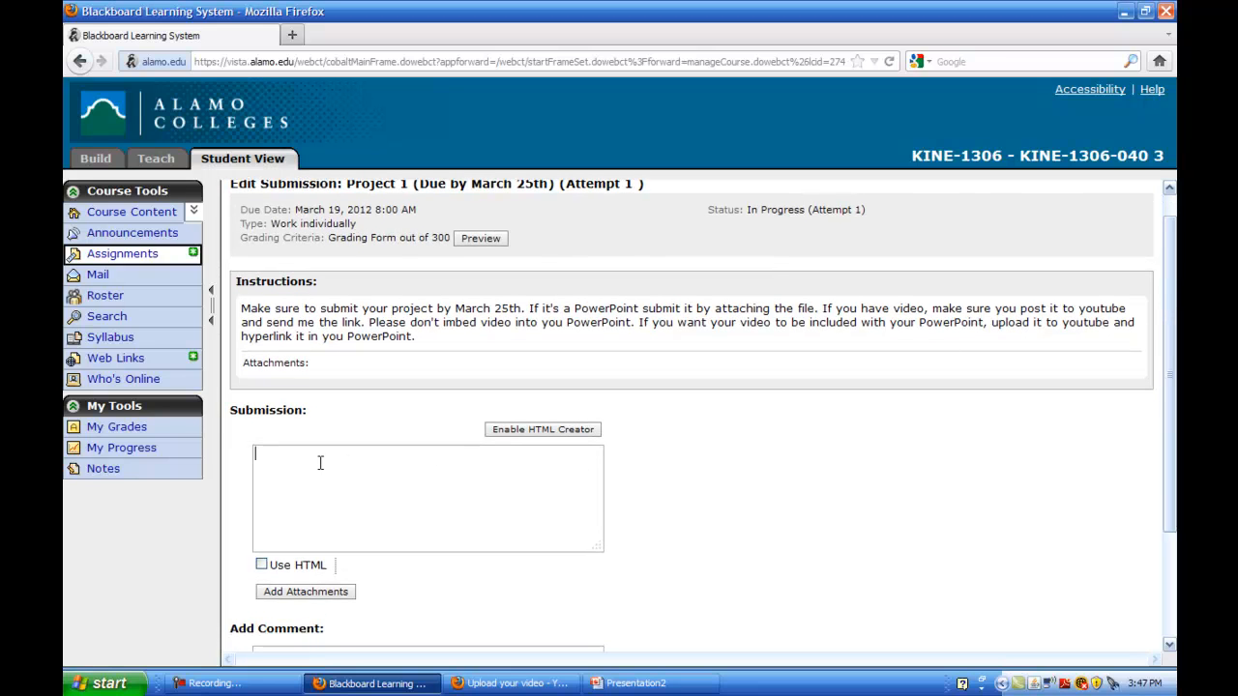
pyautogui.write('Dr. Adams,')
pyautogui.press('Return')
pyautogui.press('Return')
pyautogui.write('Here')
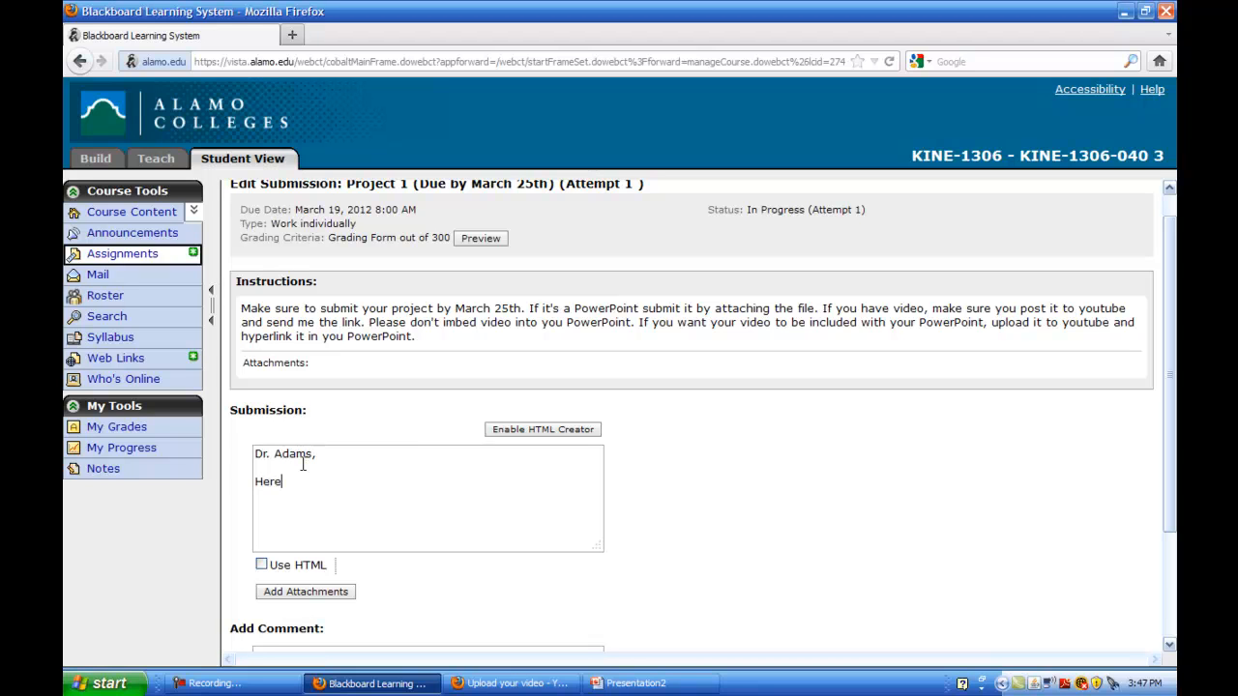
pyautogui.write("'s my project 1.")
pyautogui.press('Return')
pyautogui.press('Return')
pyautogui.moveTo(369, 481); pyautogui.dragTo(243, 436)
pyautogui.press('BackSpace')
# Switch the Submission box to the HTML Creator editor and scroll down while it loads
pyautogui.click(516, 433)
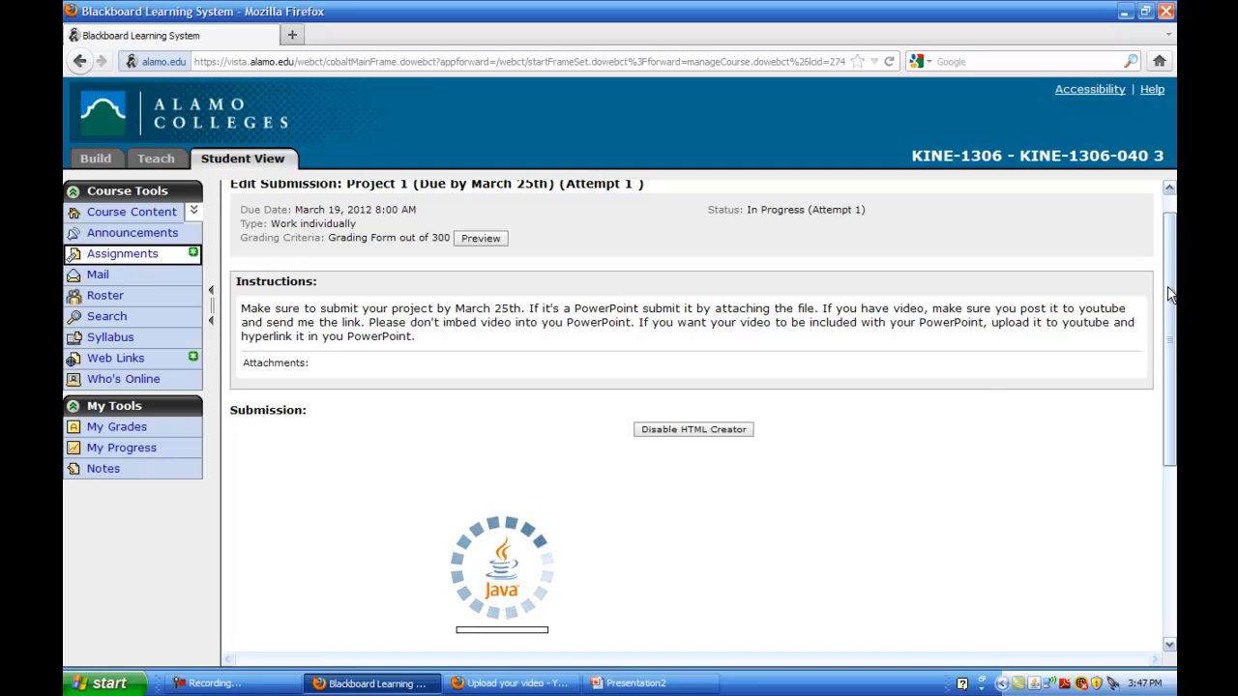
pyautogui.moveTo(1168, 294); pyautogui.dragTo(1164, 343)
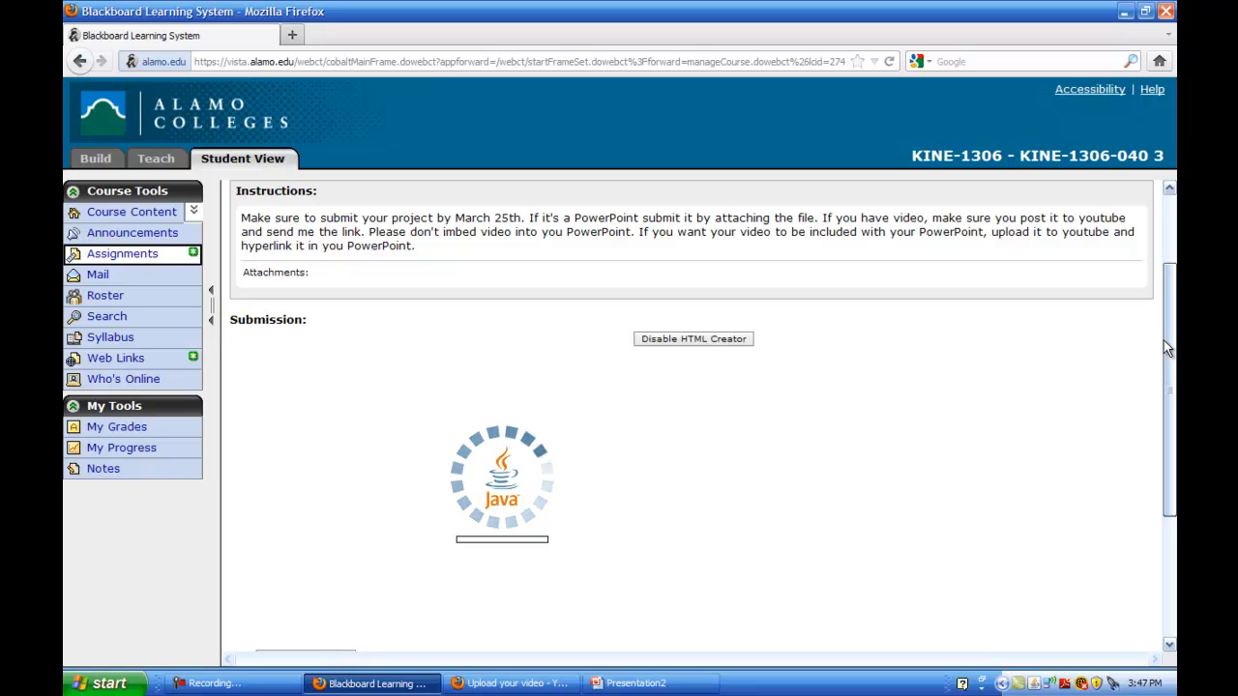
pyautogui.moveTo(1163, 340); pyautogui.dragTo(1163, 361)
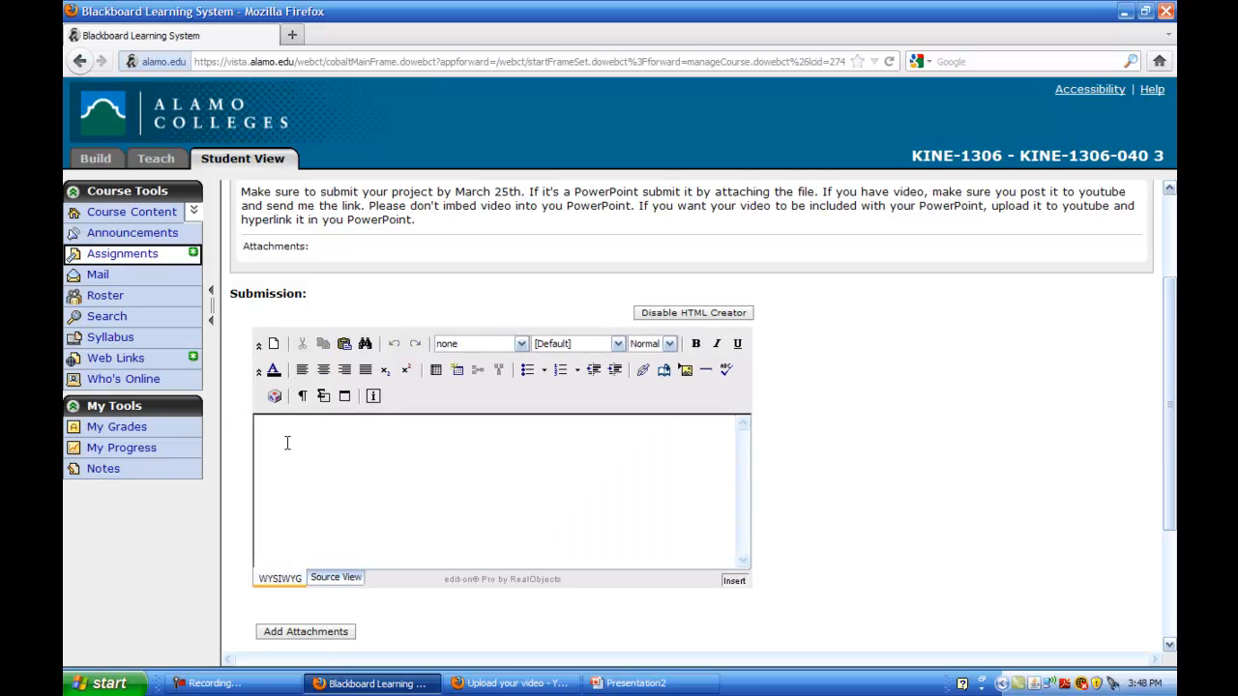
# Write a greeting to the instructor followed by 'Here's my project 1.'
pyautogui.click(286, 442)
pyautogui.write('R')
pyautogui.write('Dr')
pyautogui.write('.')
pyautogui.write(' Adams')
pyautogui.write(',')
pyautogui.press('Return')
pyautogui.press('Return')
pyautogui.write("Here's my project 1.")
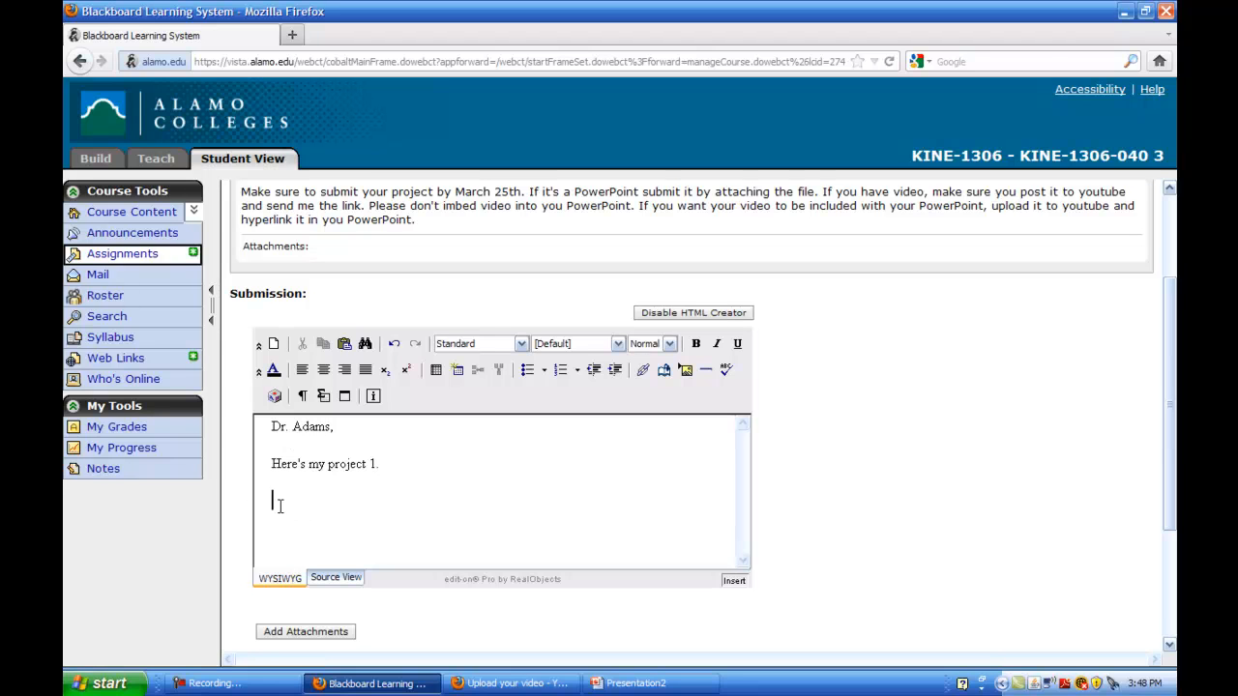
# Paste the YouTube link, sign off with 'Student', and select the link text
pyautogui.rightClick(275, 502)
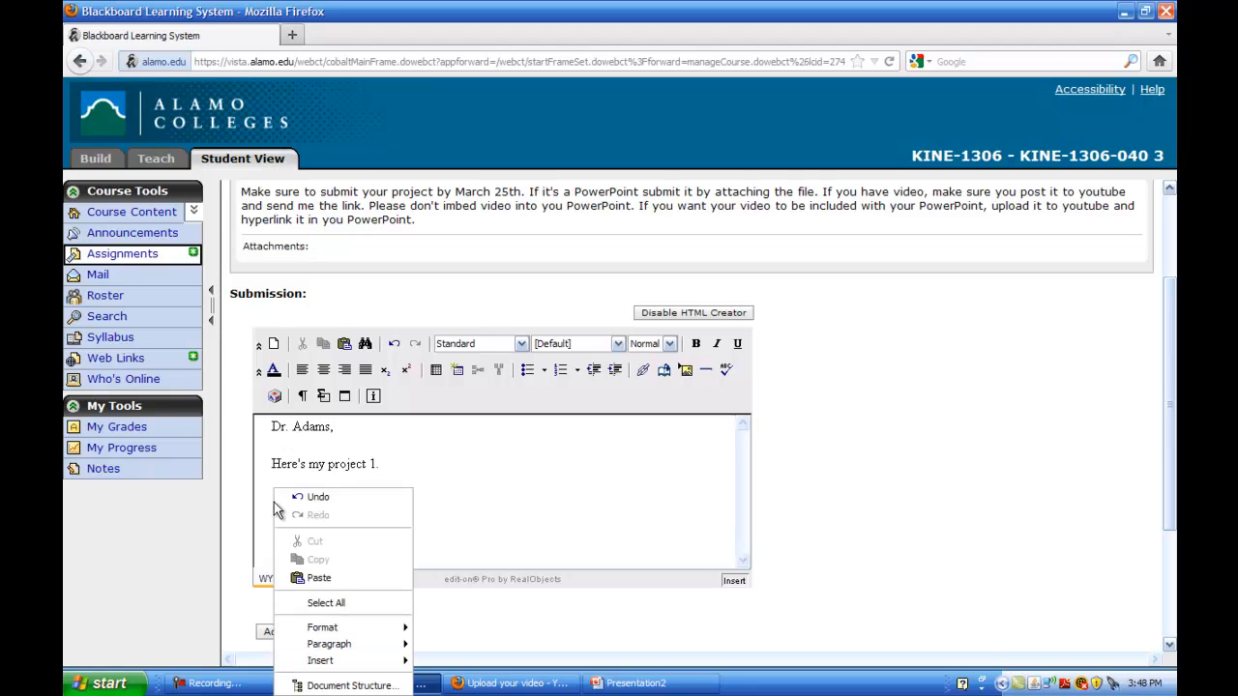
pyautogui.click(319, 577)
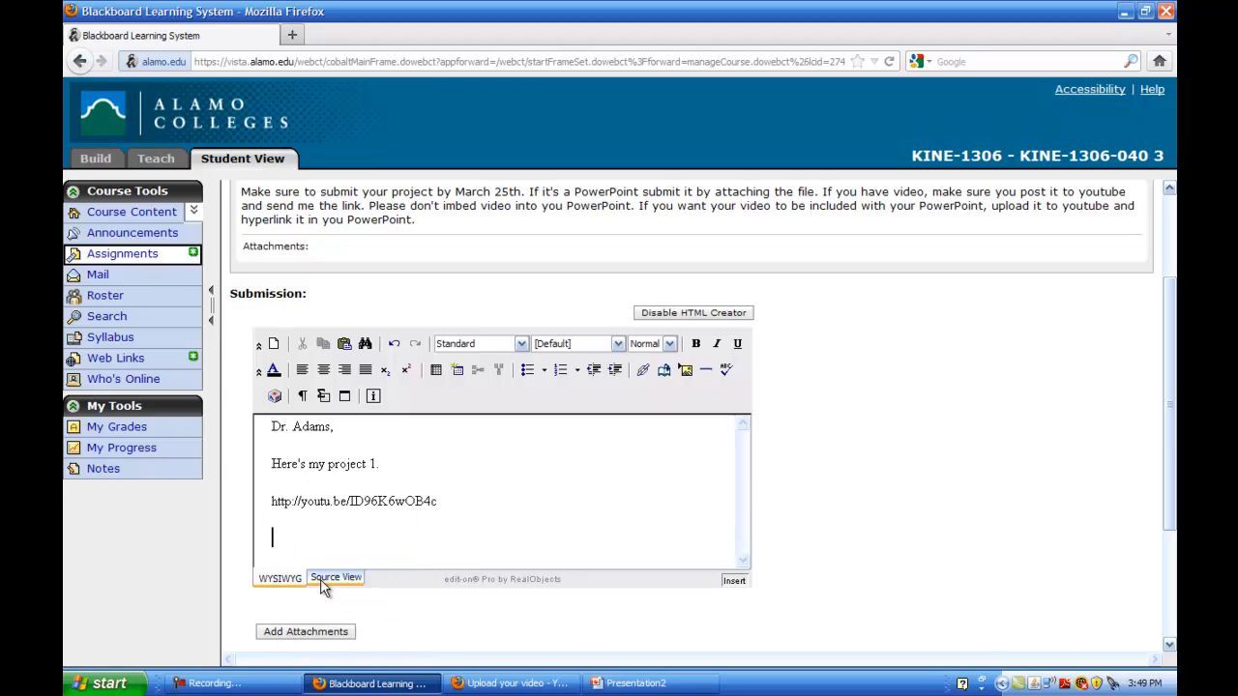
pyautogui.press('Return')
pyautogui.write('Student.')
pyautogui.moveTo(440, 501); pyautogui.dragTo(270, 501)
pyautogui.hotkey('ctrl', 'c')
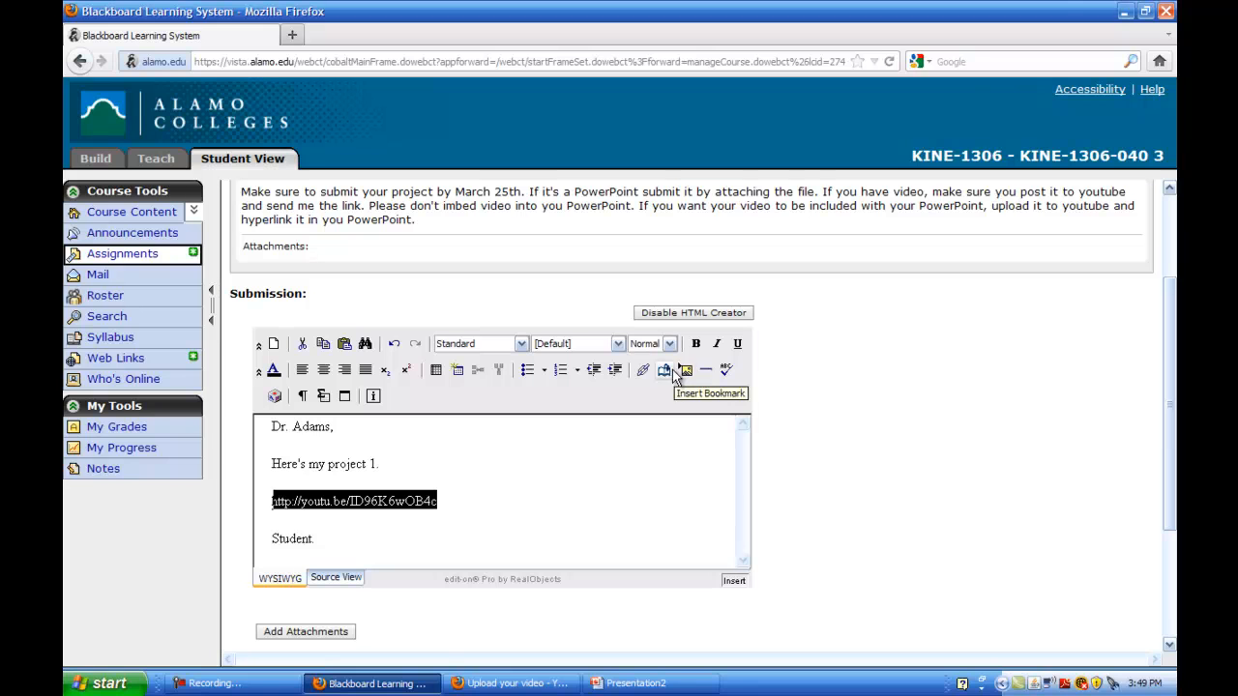
# Turn the selected YouTube URL into a hyperlink labelled 'Project Link'
pyautogui.click(644, 372)
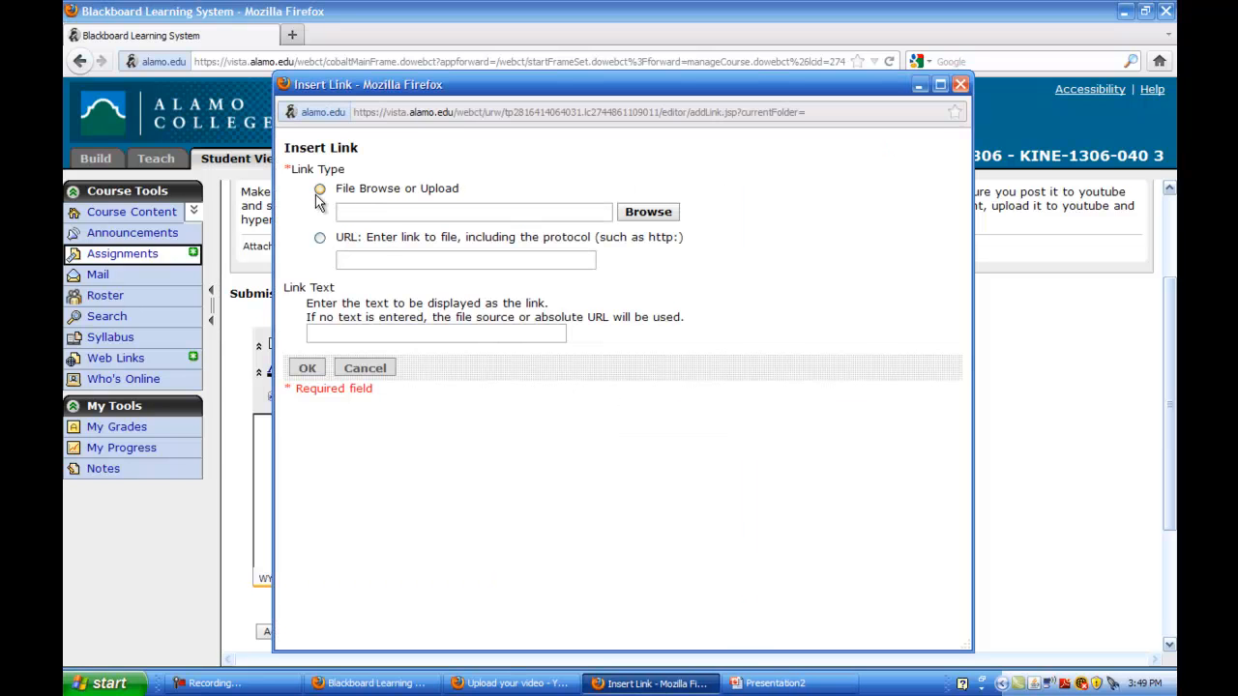
pyautogui.click(319, 238)
pyautogui.rightClick(340, 259)
pyautogui.click(382, 321)
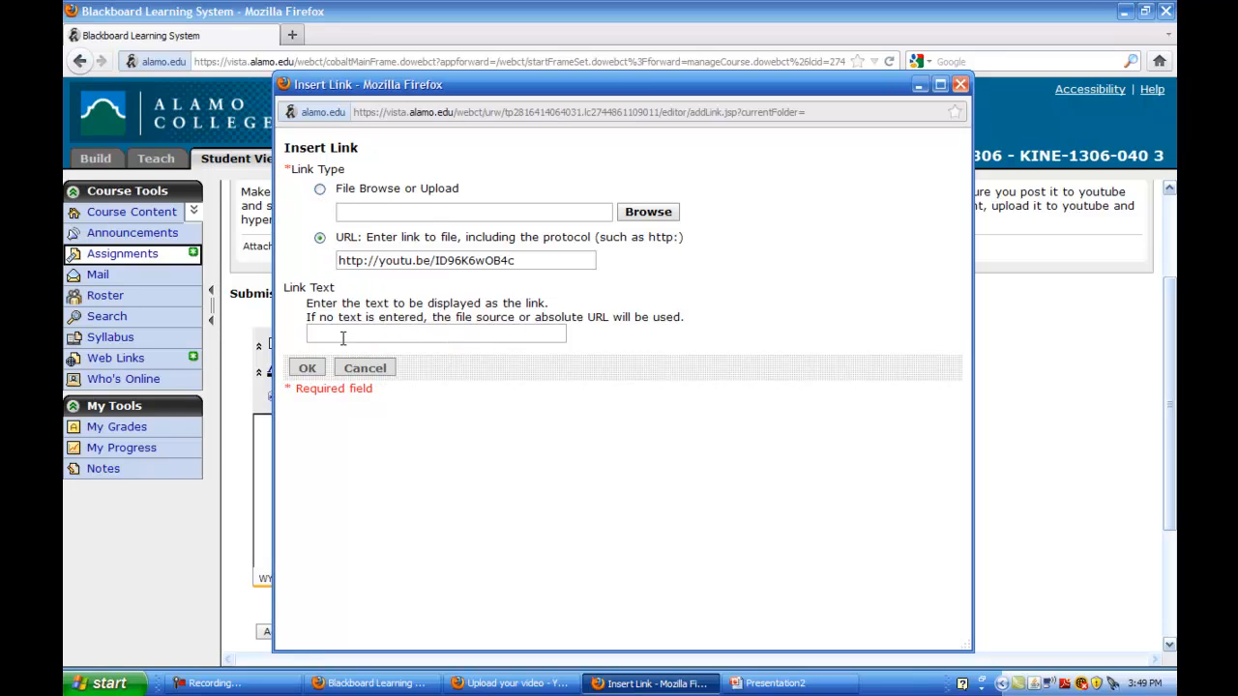
pyautogui.write('V')
pyautogui.press('BackSpace')
pyautogui.write('Project Link')
pyautogui.click(319, 367)
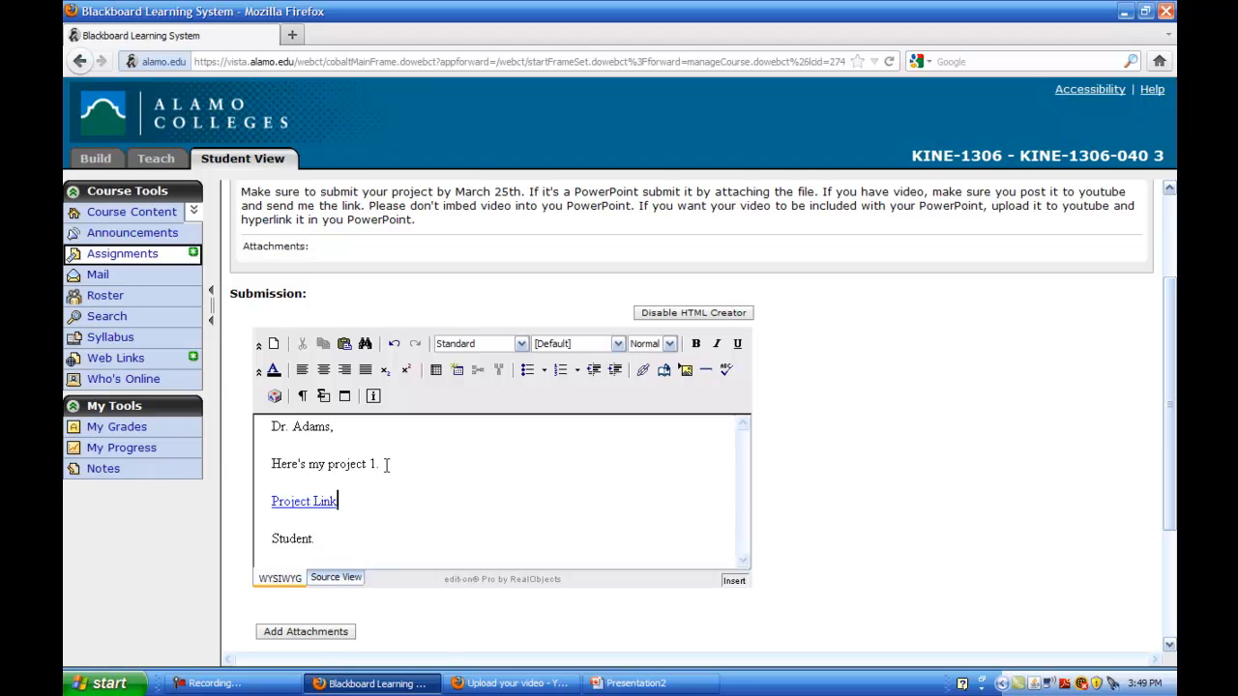
pyautogui.press('Return')
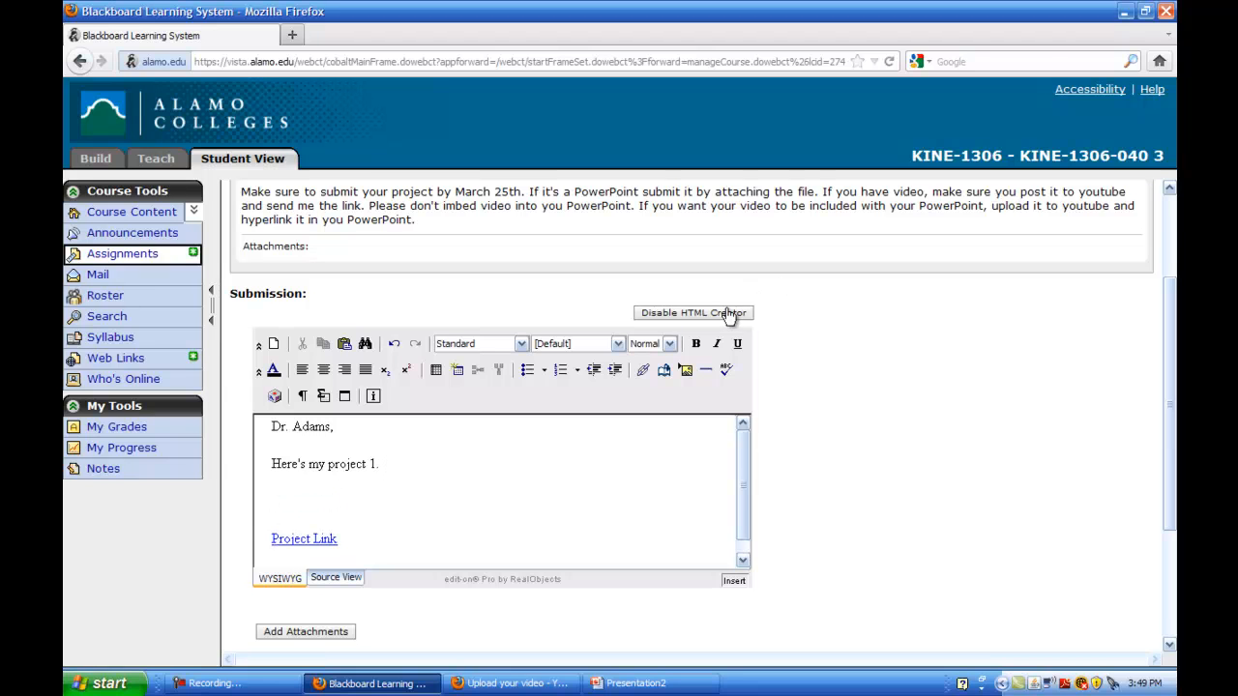
# Disable the HTML Creator and reopen Project 1 (Due by March 25th) via Search and Assignments
pyautogui.click(671, 314)
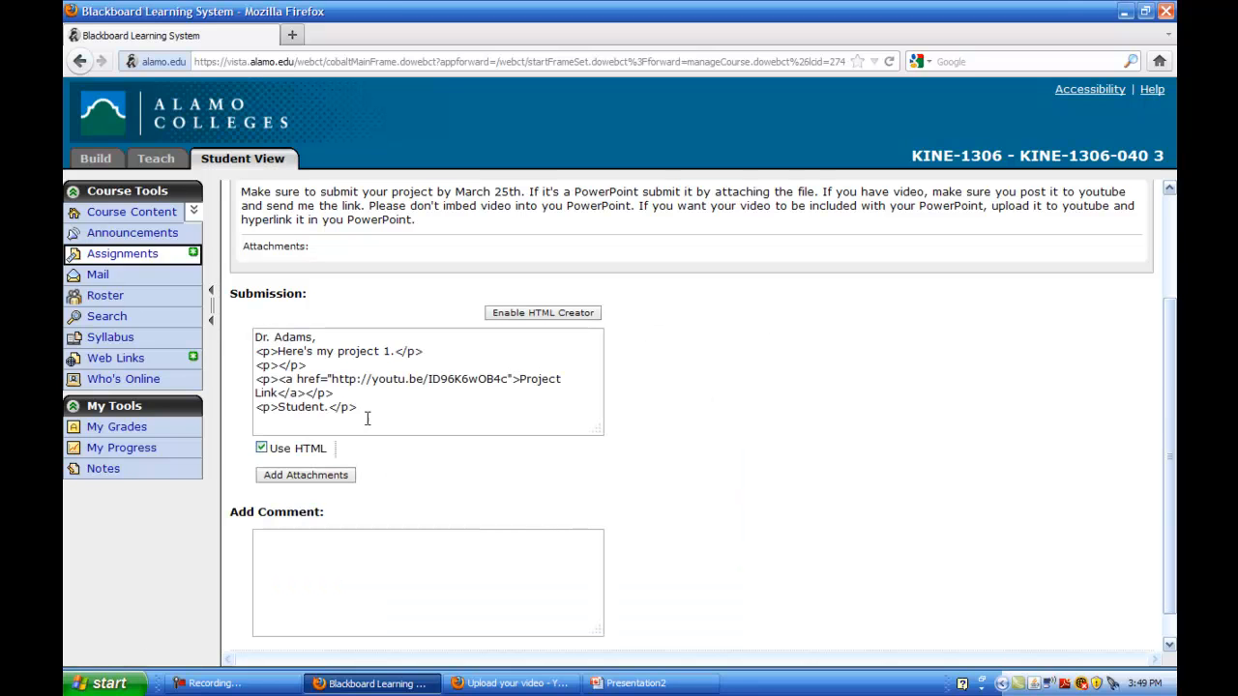
pyautogui.moveTo(356, 410); pyautogui.dragTo(197, 336)
pyautogui.click(195, 324)
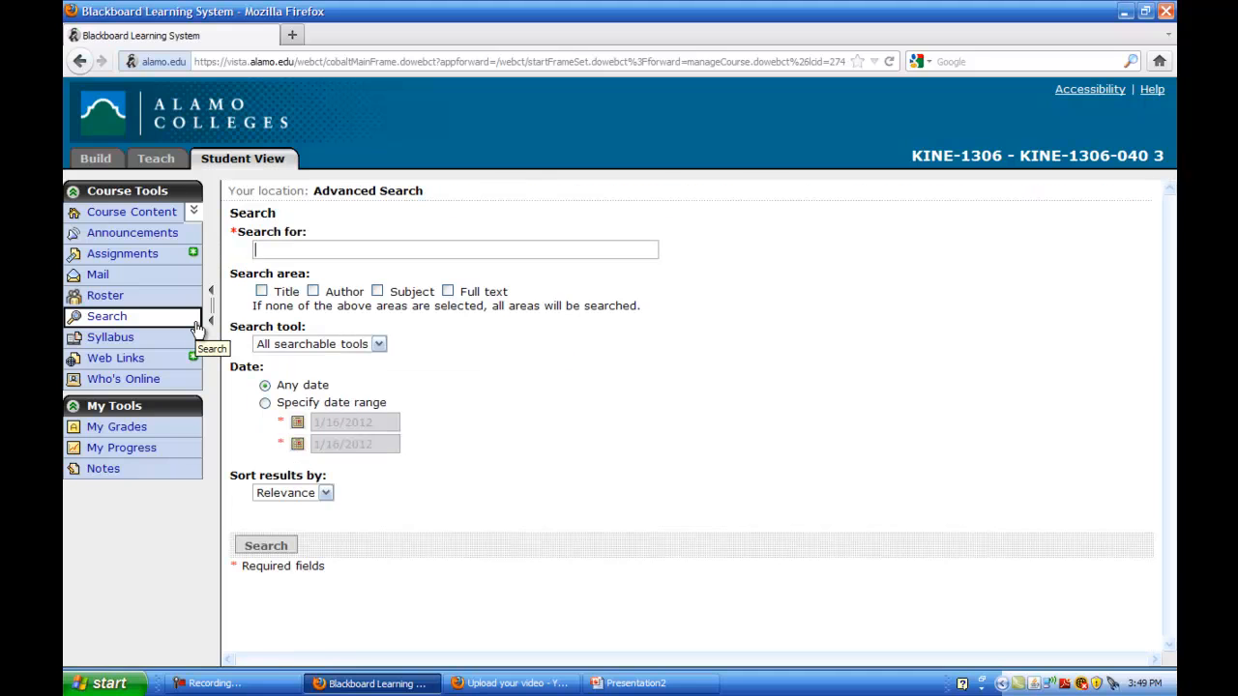
pyautogui.click(315, 252)
pyautogui.click(101, 256)
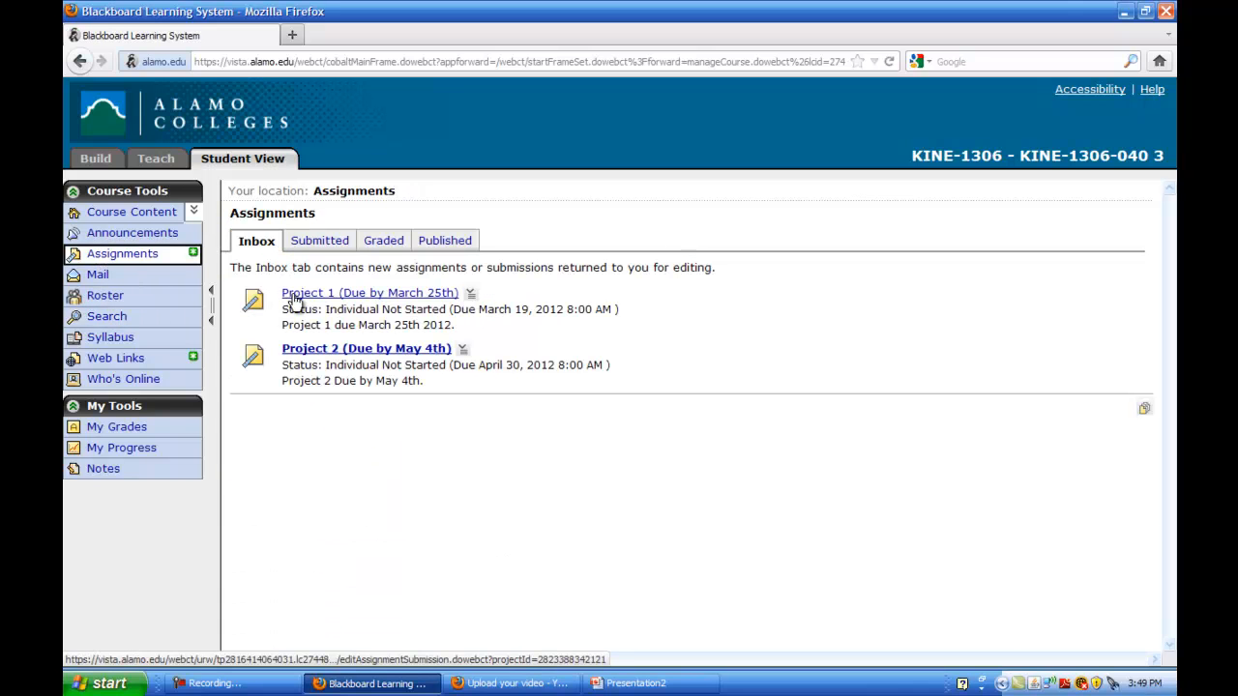
pyautogui.click(293, 295)
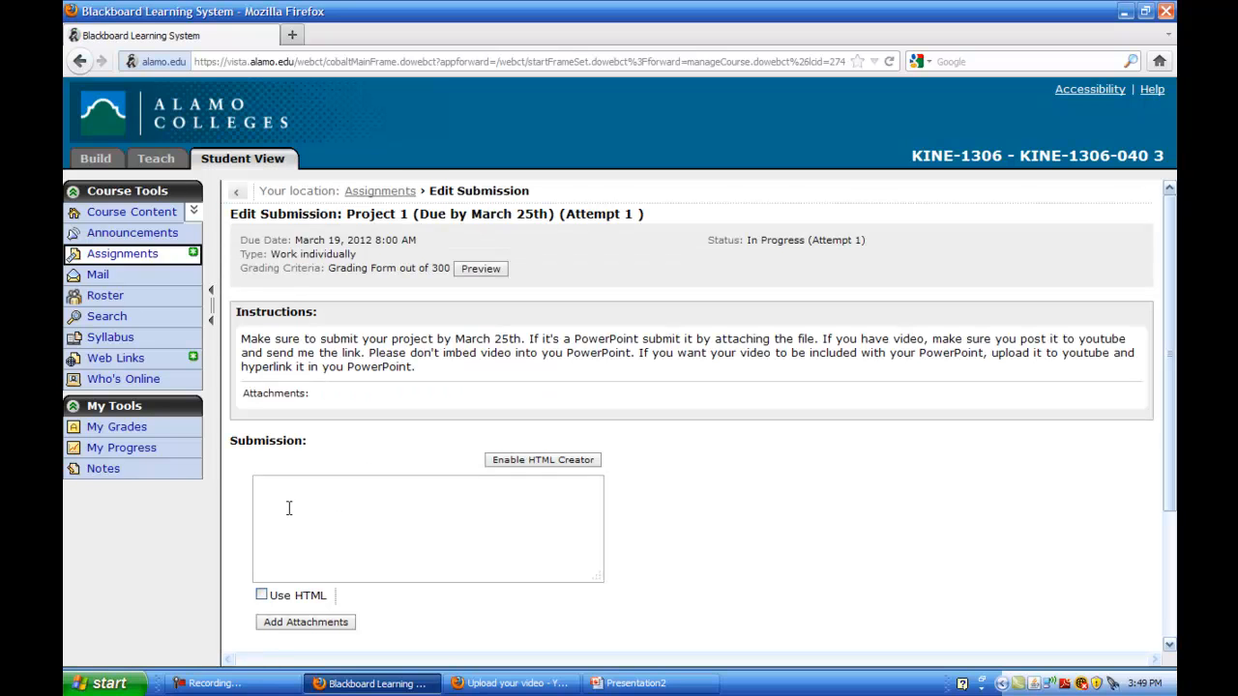
# Type a greeting to the instructor, paste the YouTube link, and add 'Student name' and 'Here's my project 1.'
pyautogui.click(275, 504)
pyautogui.write('DR. Adams,')
pyautogui.rightClick(276, 504)
pyautogui.click(308, 576)
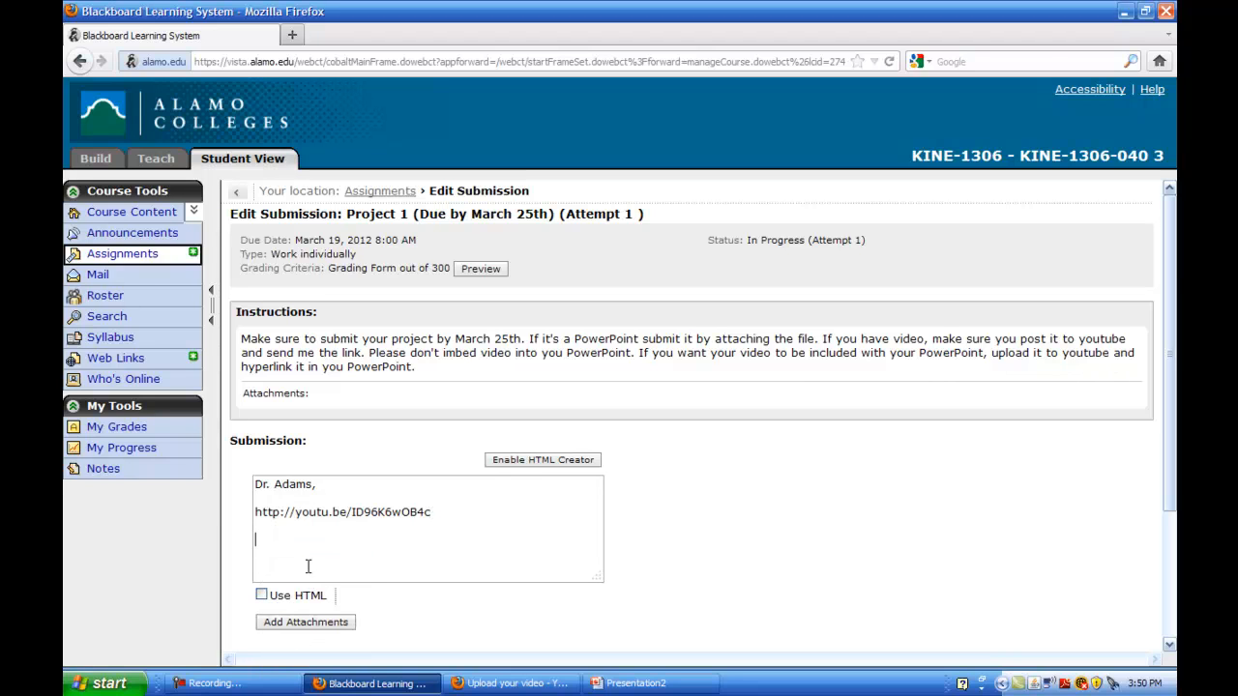
pyautogui.write('Student name.')
pyautogui.click(252, 512)
pyautogui.press('Return')
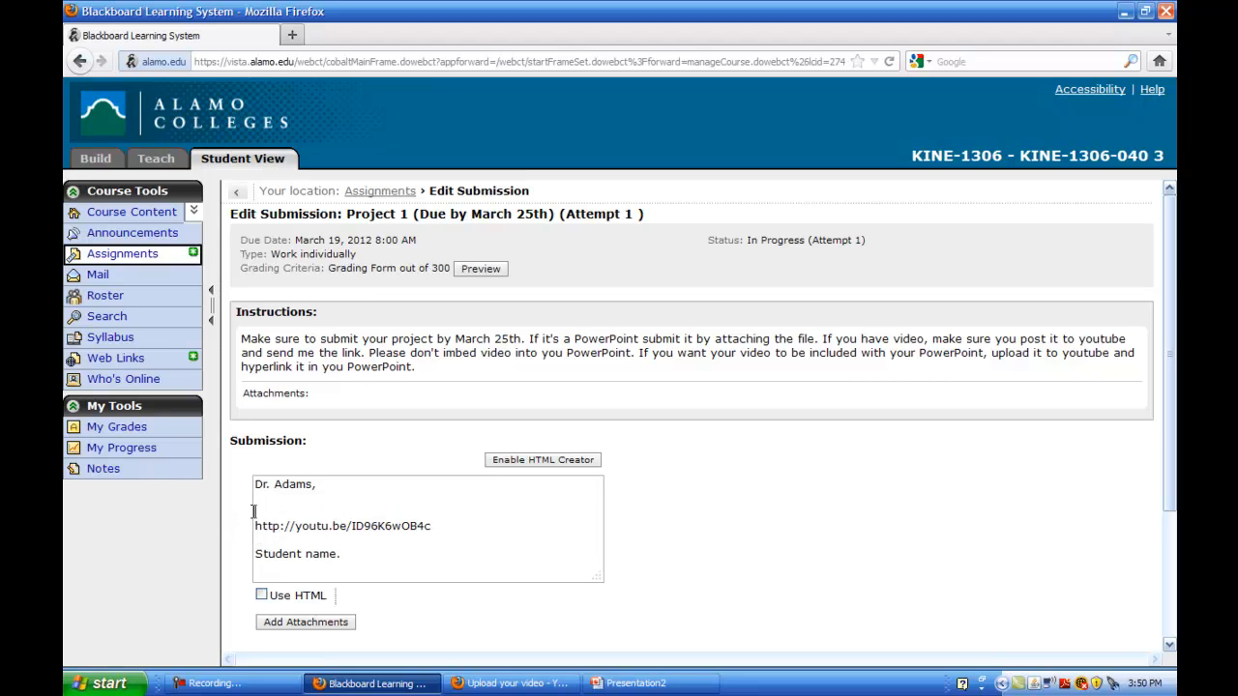
pyautogui.write("Here's my project 1.")
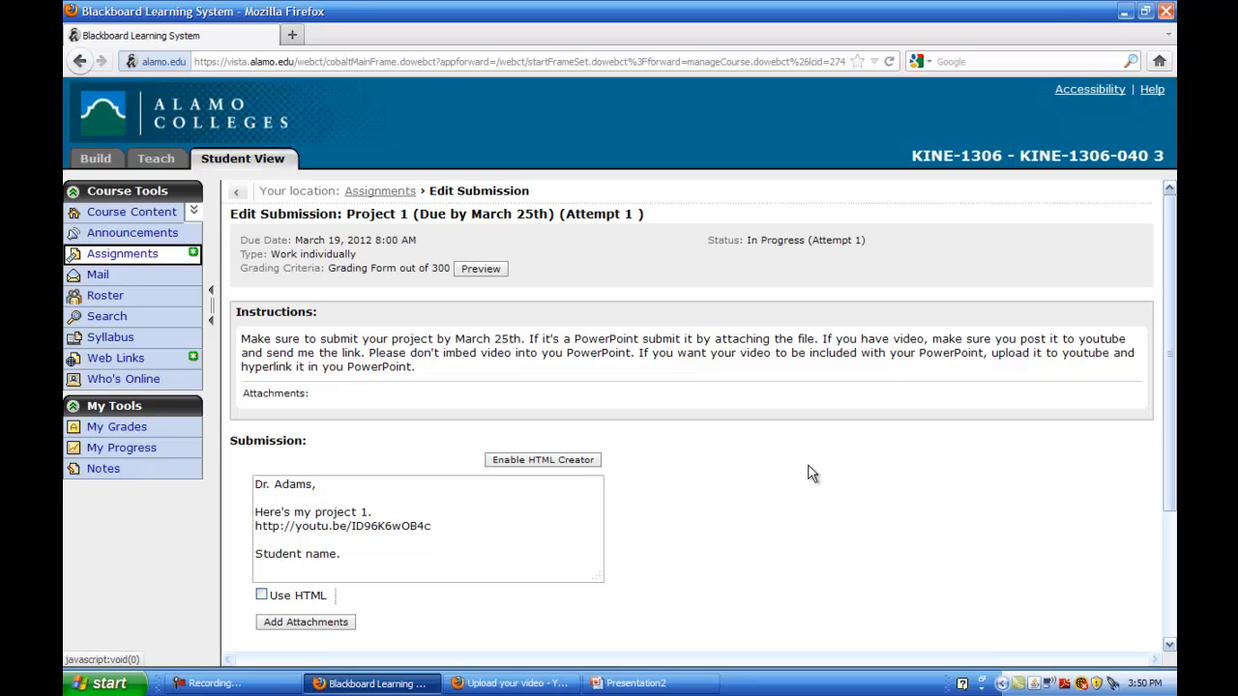
# Remove the YouTube link and its blank line, then bring up the PowerPoint presentation
pyautogui.moveTo(1168, 368); pyautogui.dragTo(1163, 522)
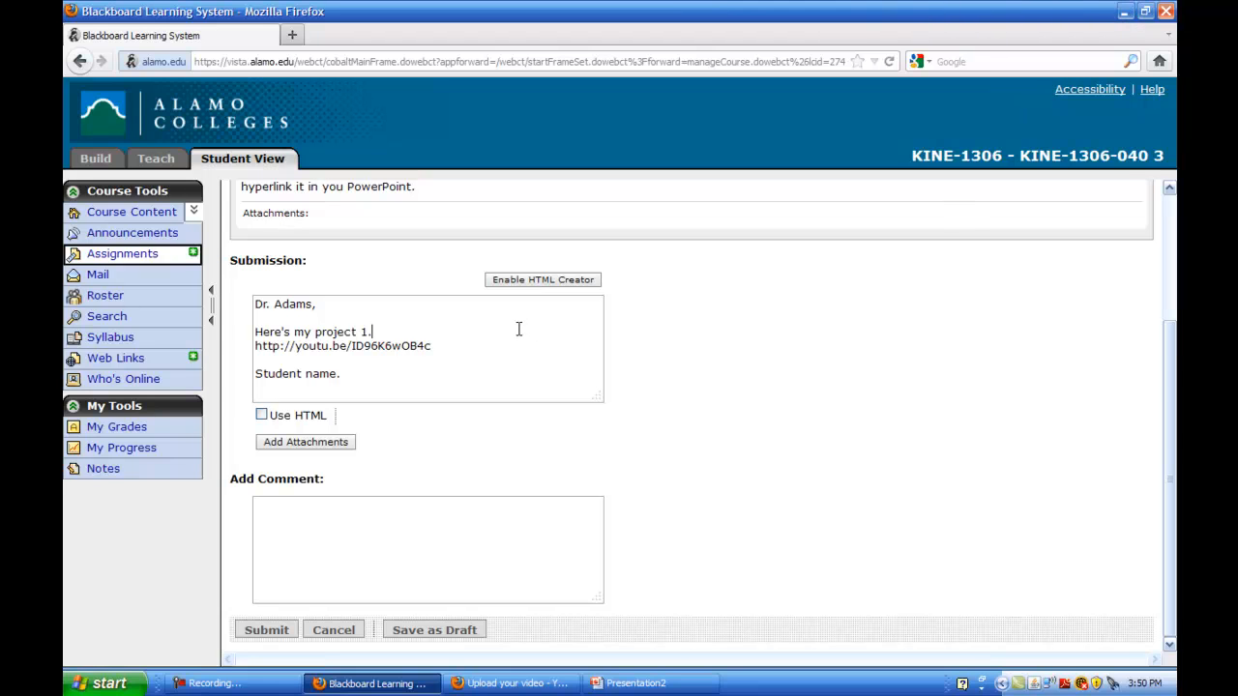
pyautogui.moveTo(442, 359); pyautogui.dragTo(256, 347)
pyautogui.hotkey('ctrl', 'x')
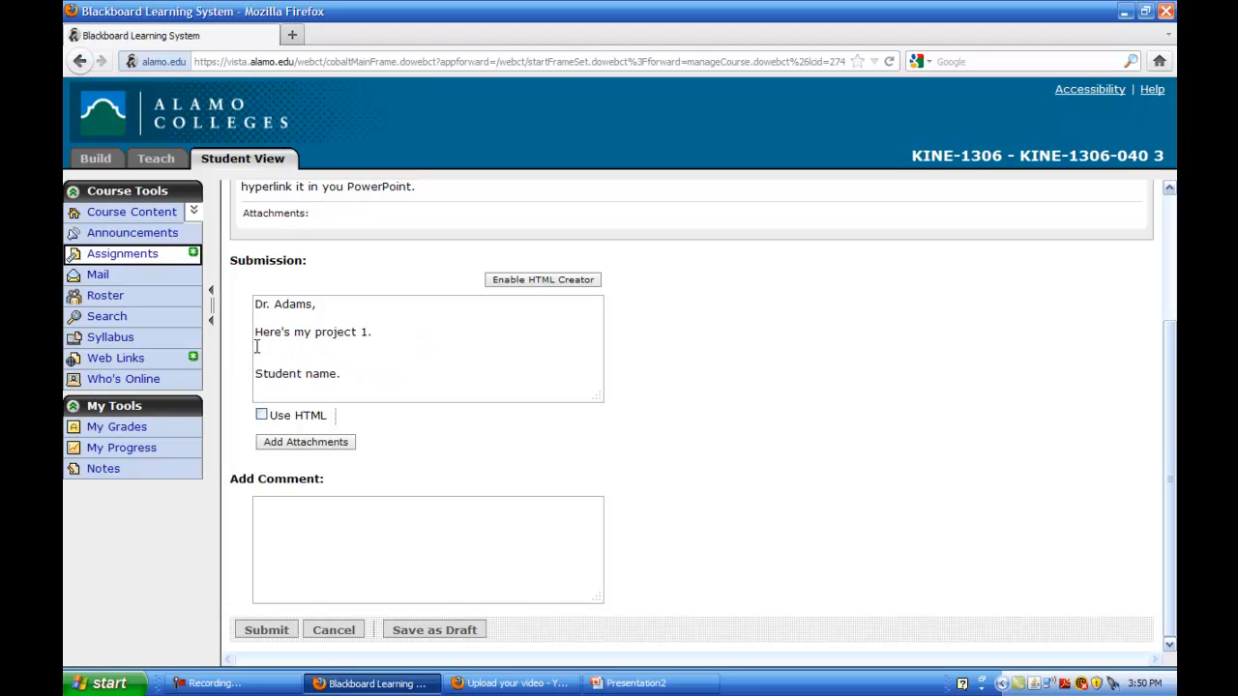
pyautogui.press('BackSpace')
pyautogui.click(635, 683)
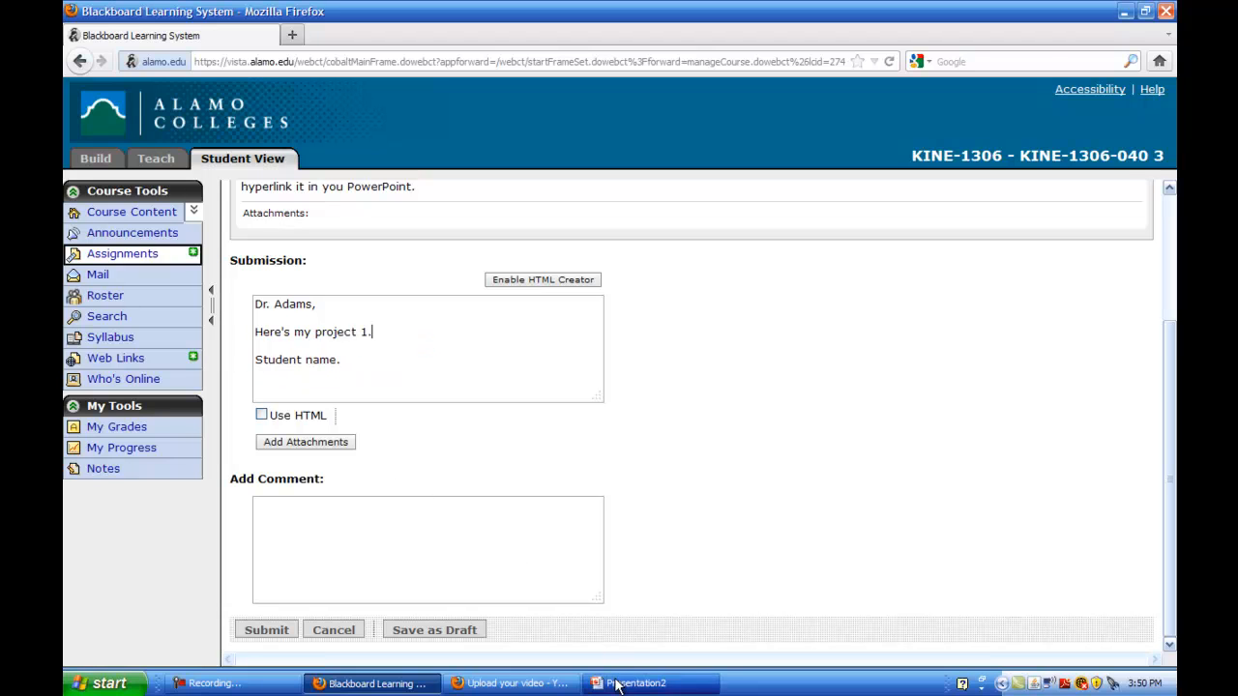
# Title Presentation2's first slide 'CPR' and enter the author's name as its subtitle
pyautogui.click(656, 365)
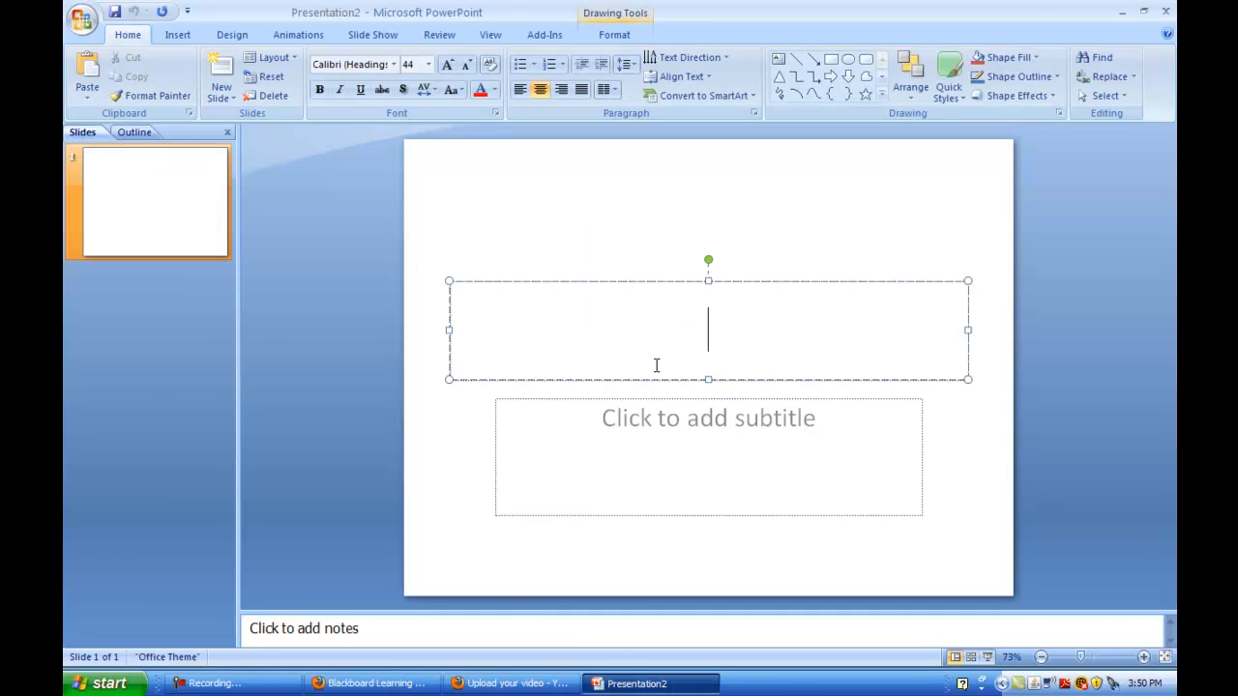
pyautogui.write('CPR')
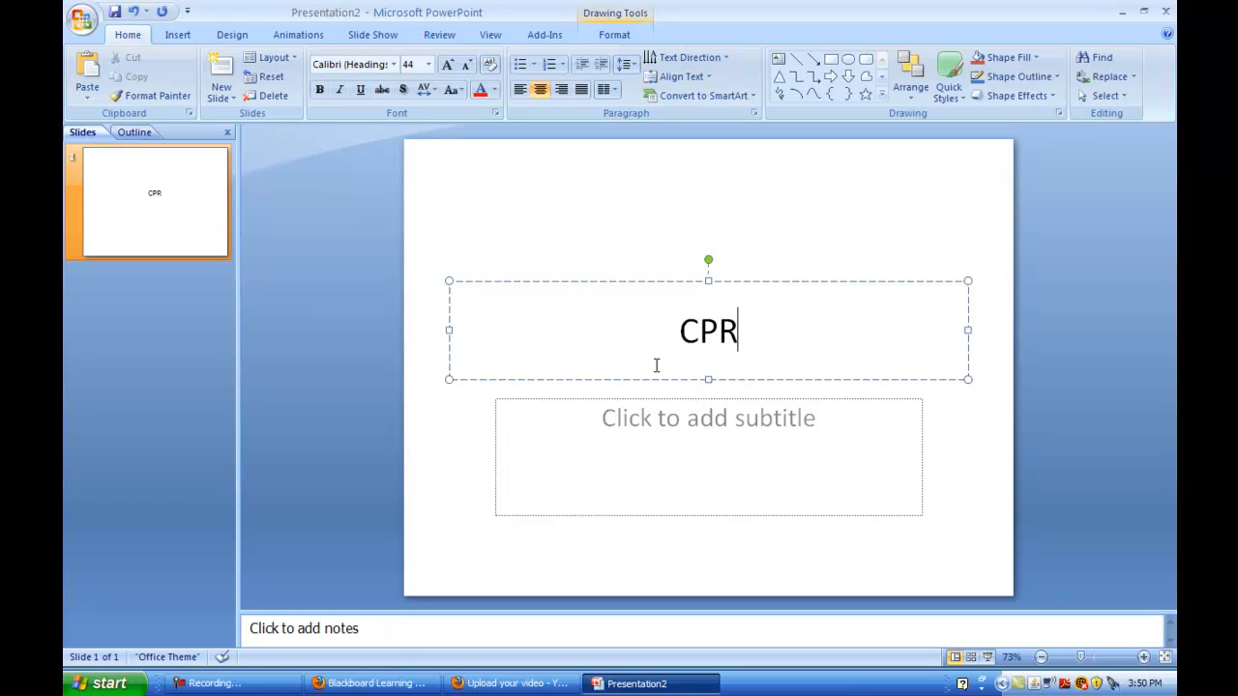
pyautogui.click(635, 442)
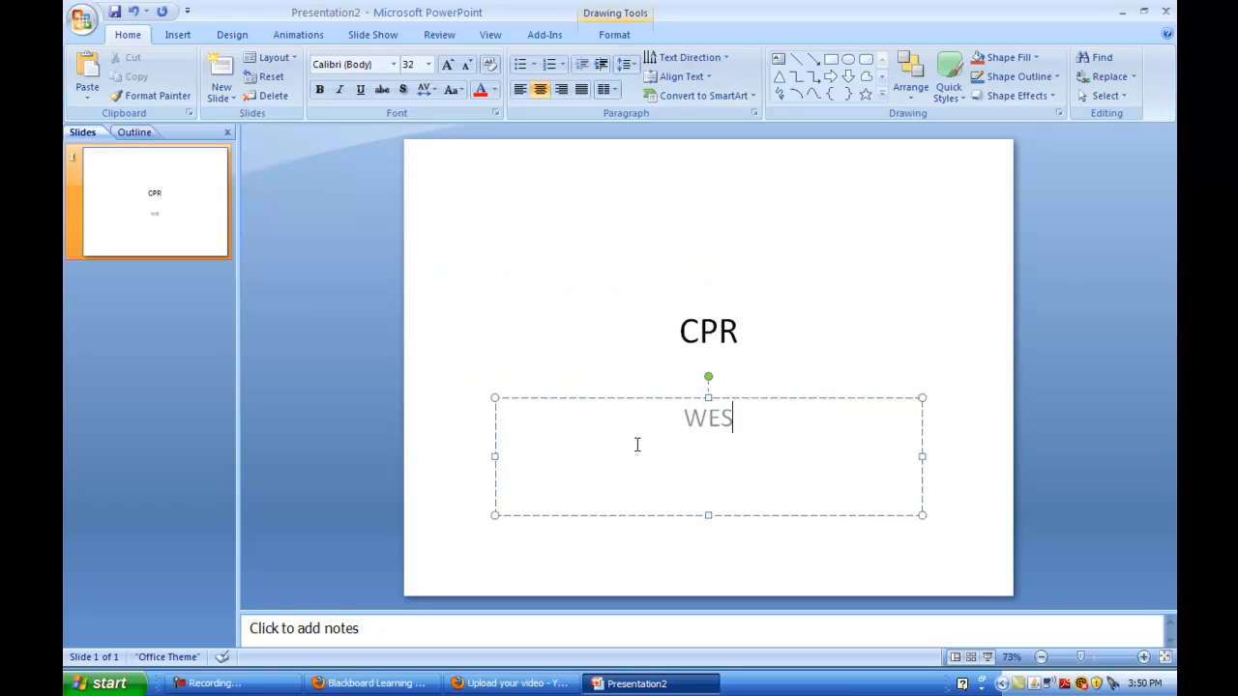
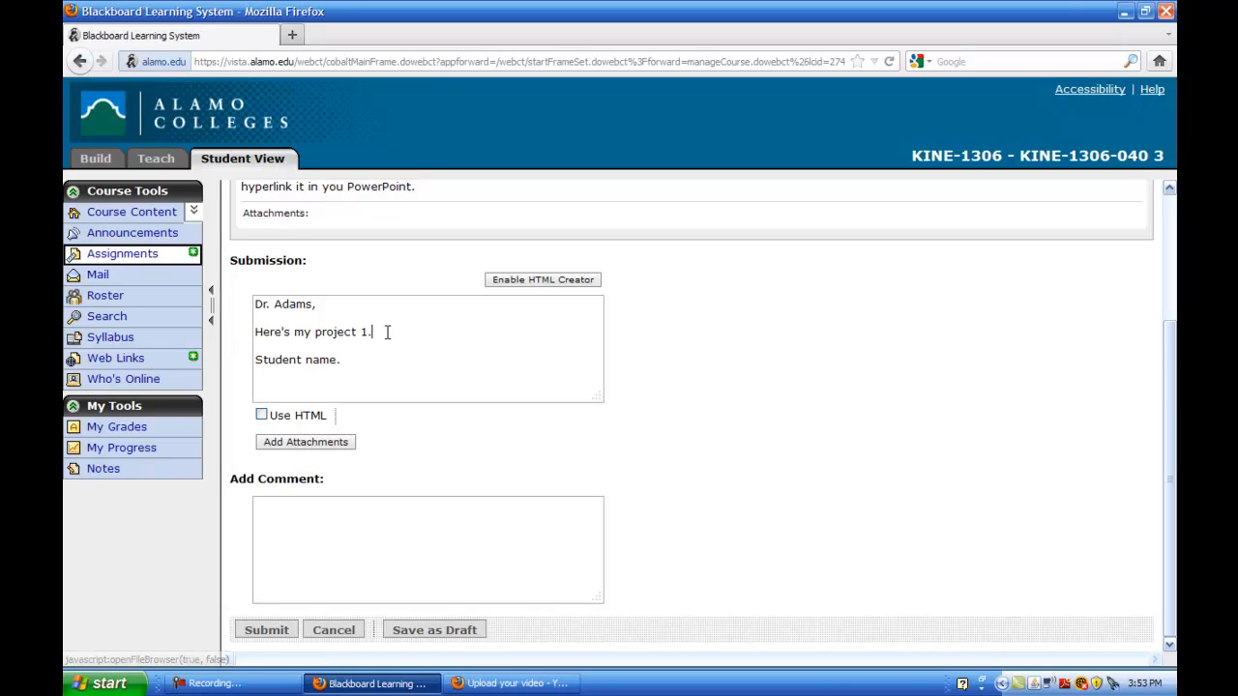
# Attach CPR Example.pptx from My Documents on the computer to the Project 1 submission
pyautogui.click(299, 451)
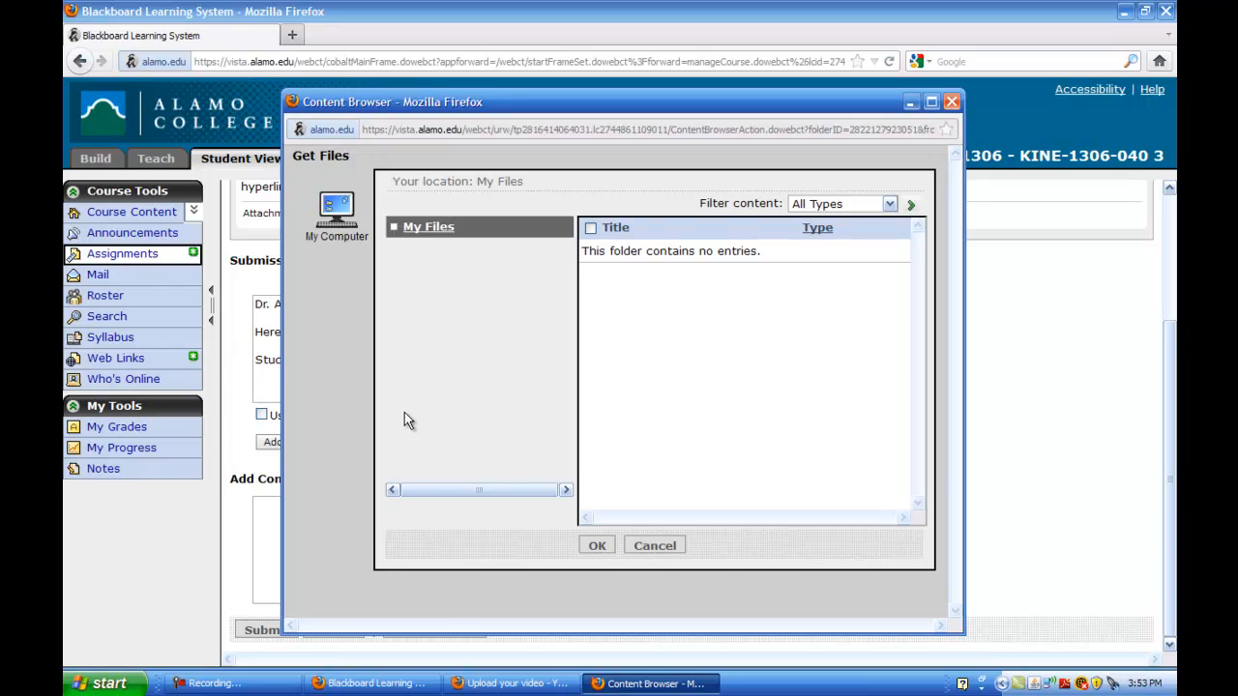
pyautogui.click(336, 211)
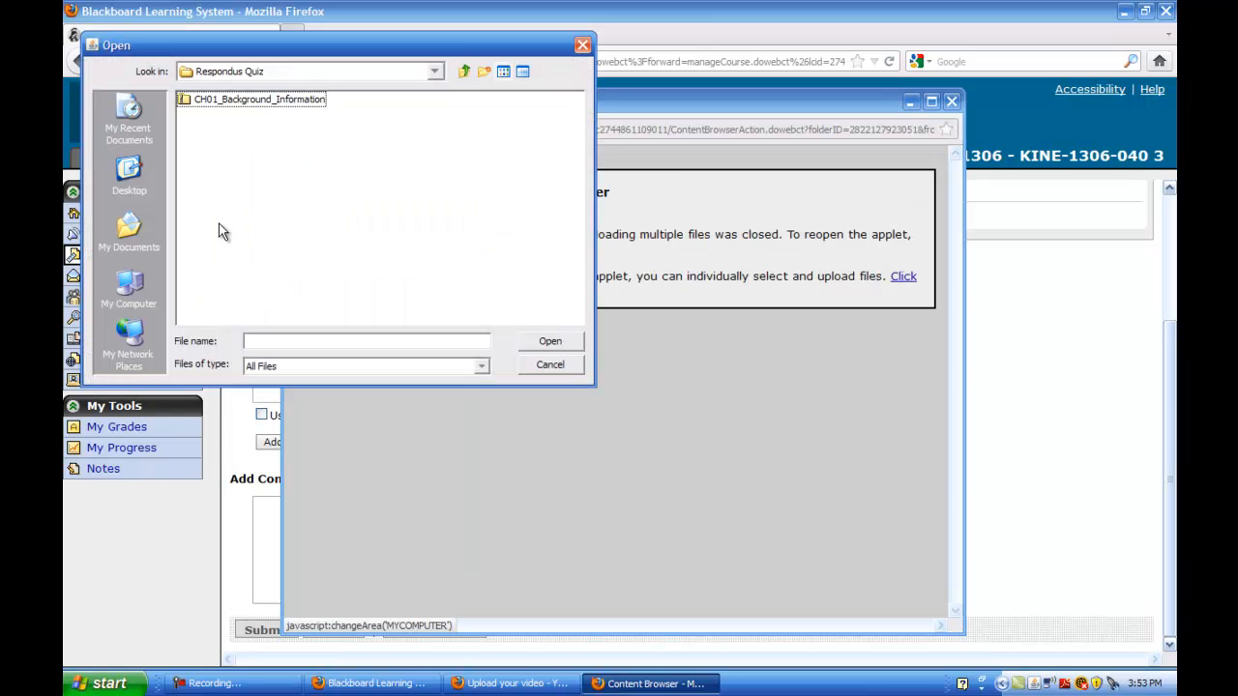
pyautogui.click(131, 225)
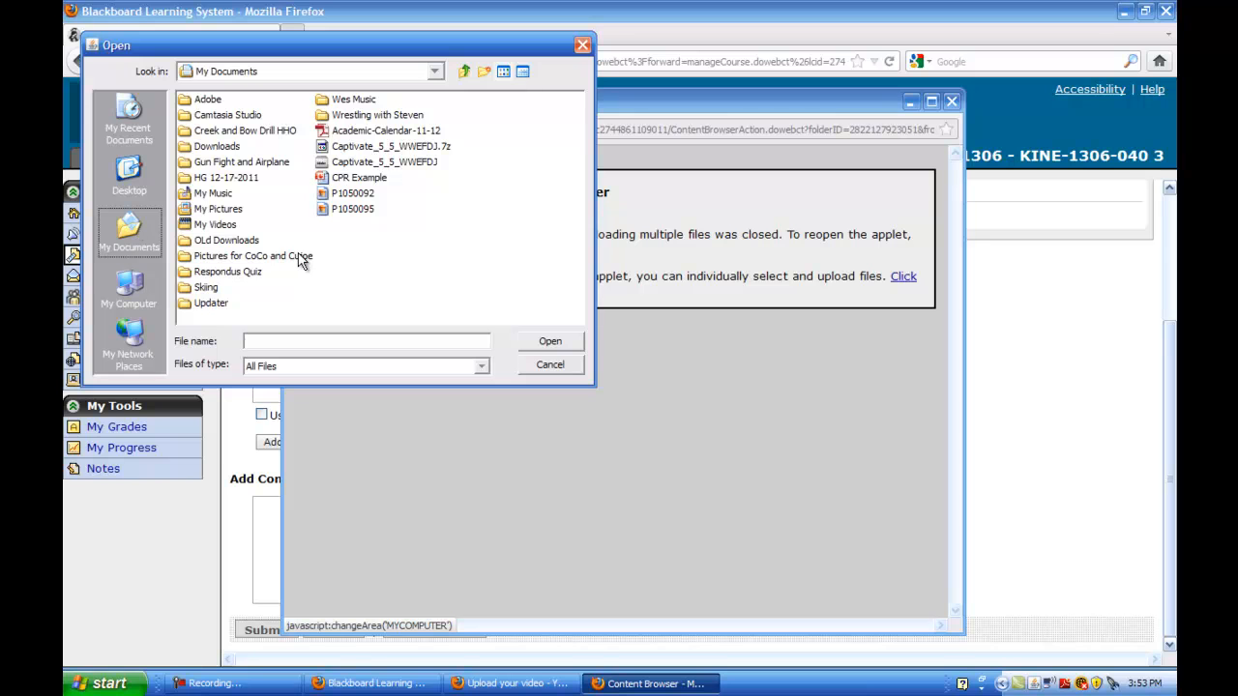
pyautogui.doubleClick(359, 179)
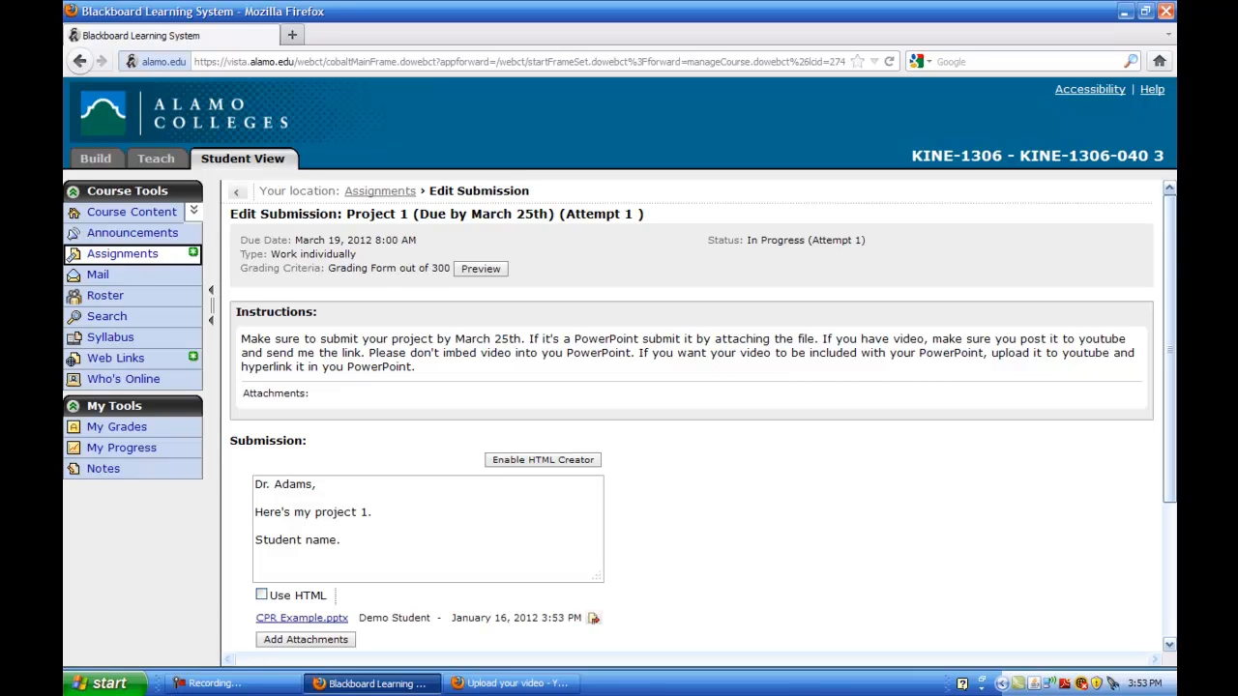
# Submit Project 1, confirm it, and return to the Assignments inbox showing only Project 2
pyautogui.moveTo(1167, 302); pyautogui.dragTo(1169, 449)
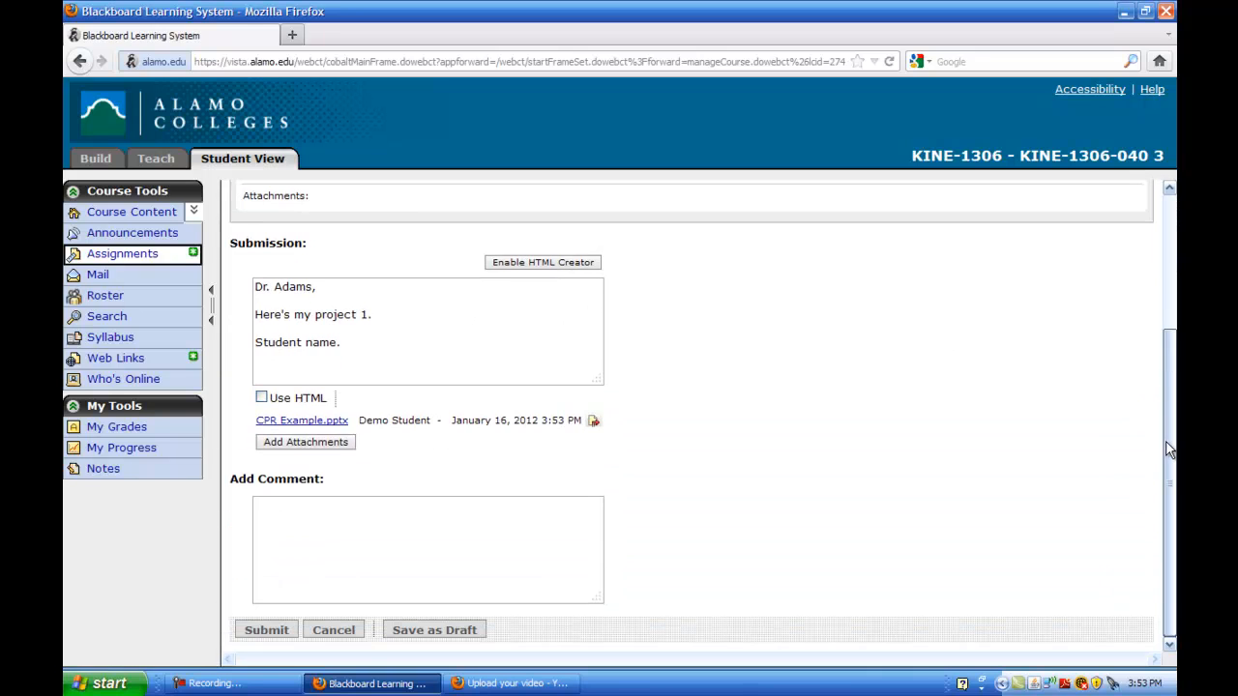
pyautogui.click(263, 630)
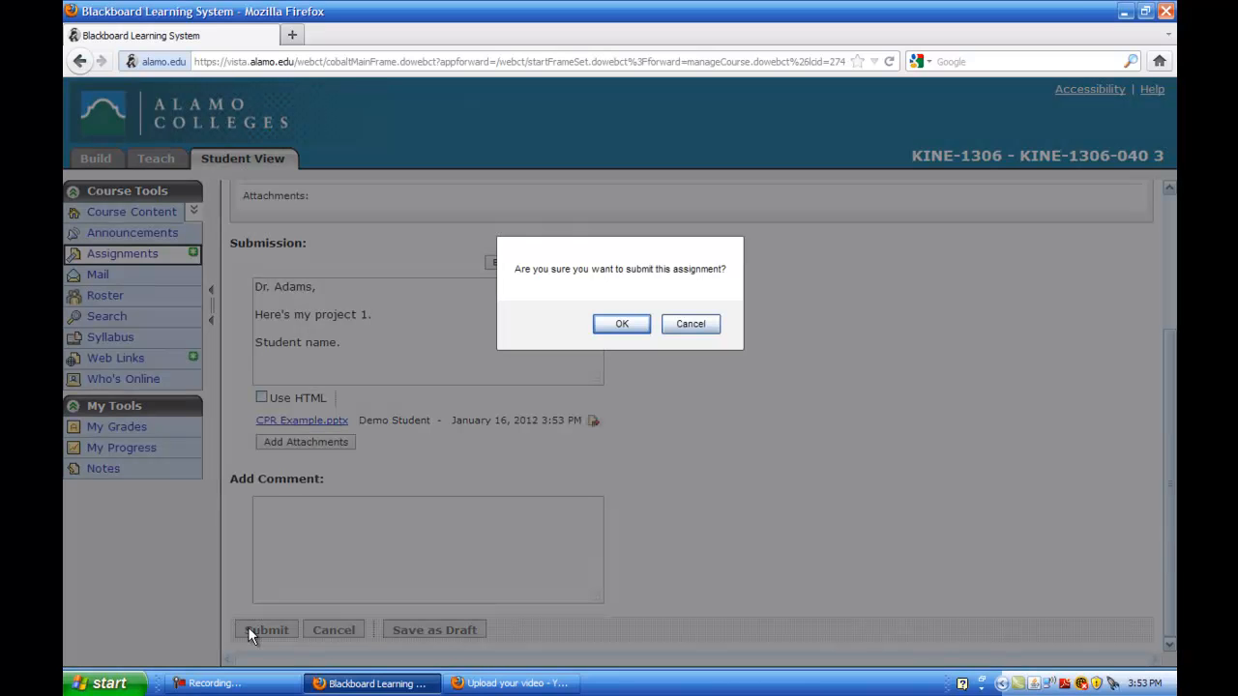
pyautogui.click(620, 324)
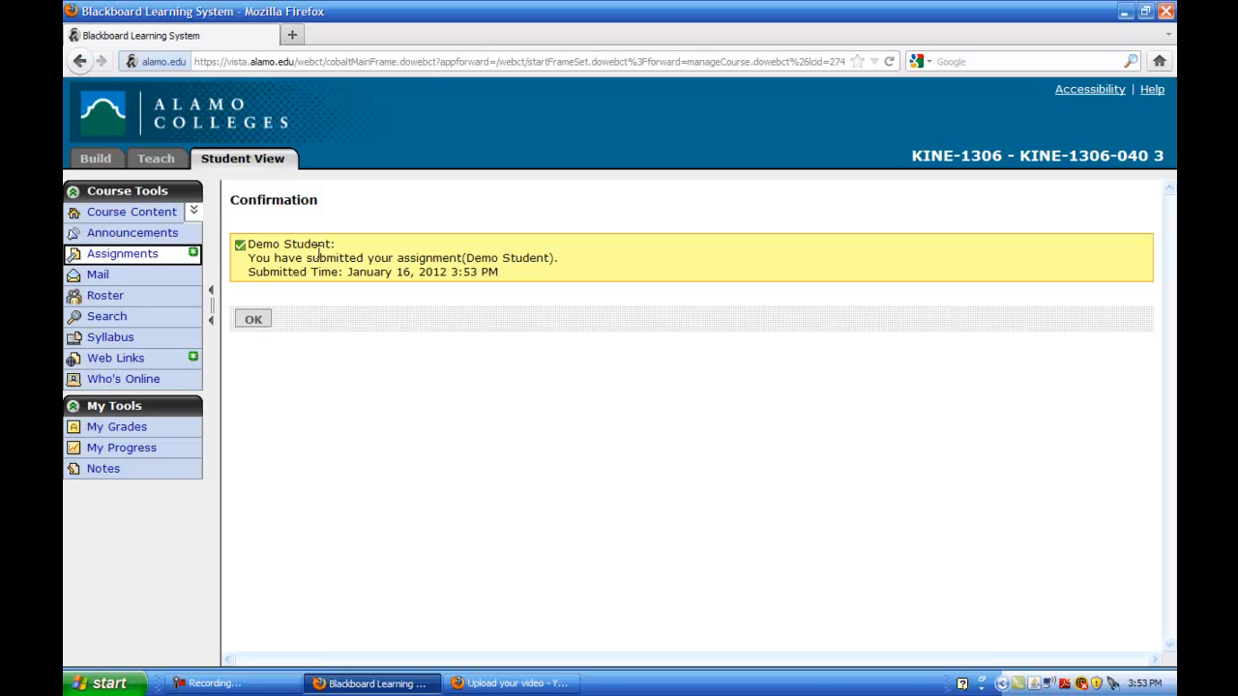
pyautogui.click(254, 319)
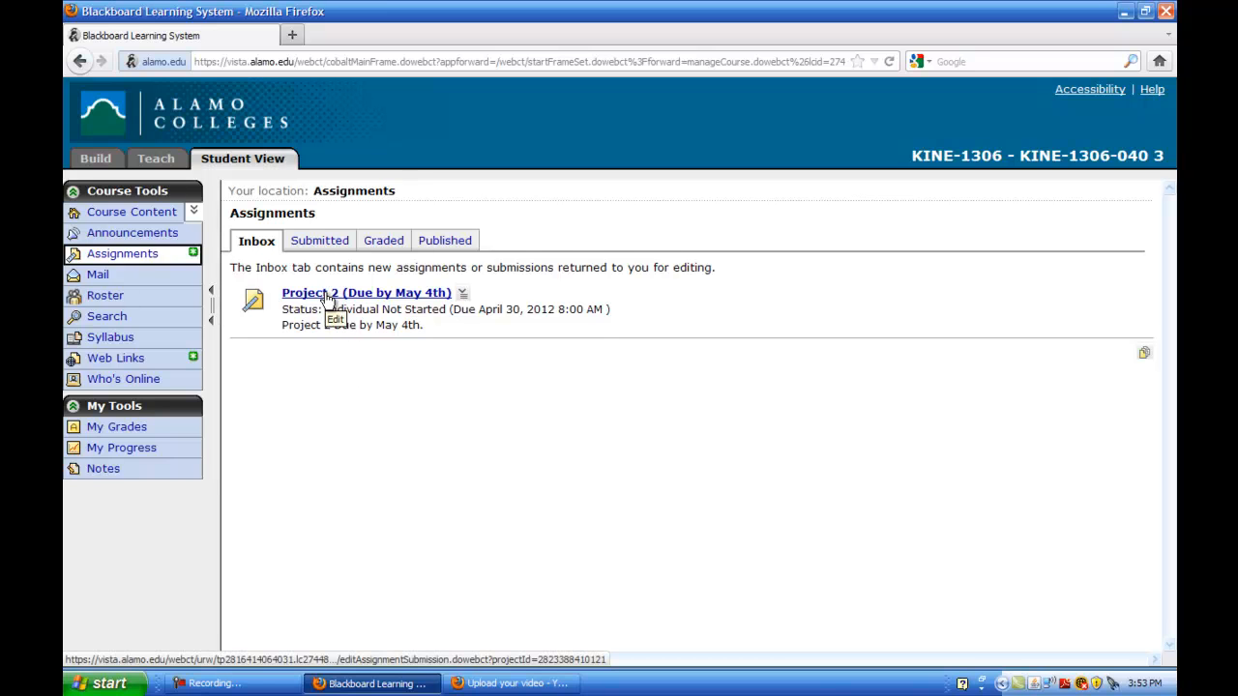
# Check the Submitted and Graded assignment lists, return to the Inbox, then bring up the YouTube upload window
pyautogui.click(318, 242)
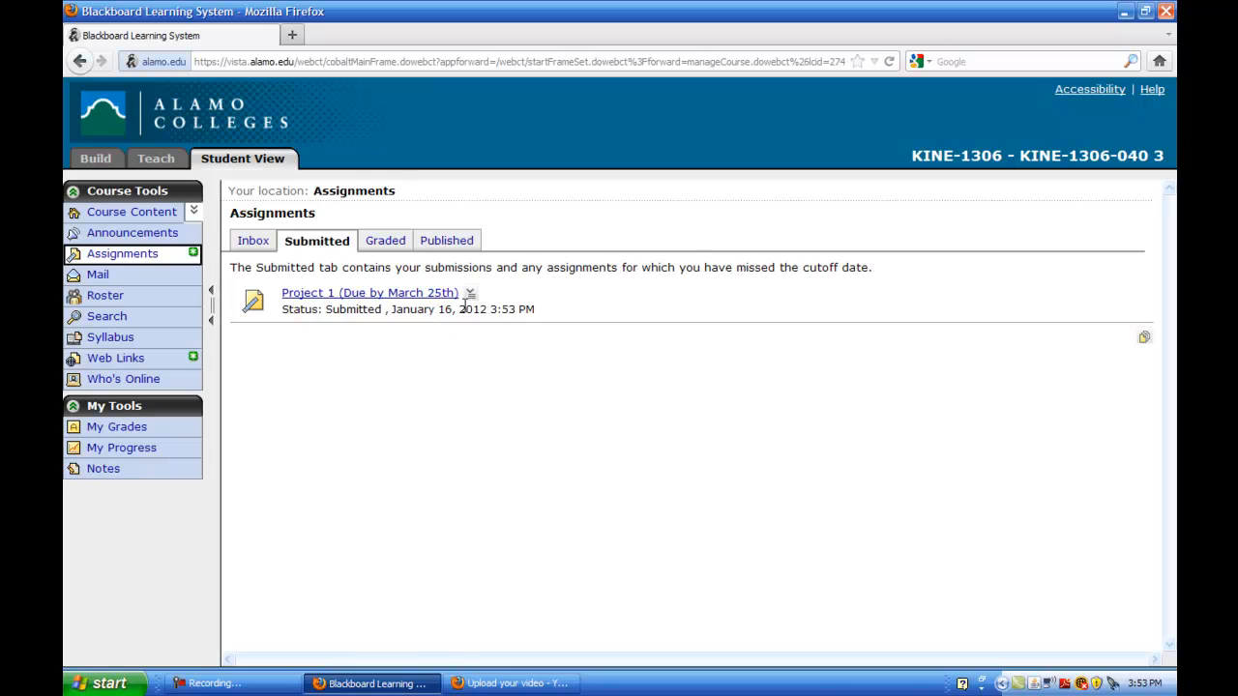
pyautogui.click(385, 242)
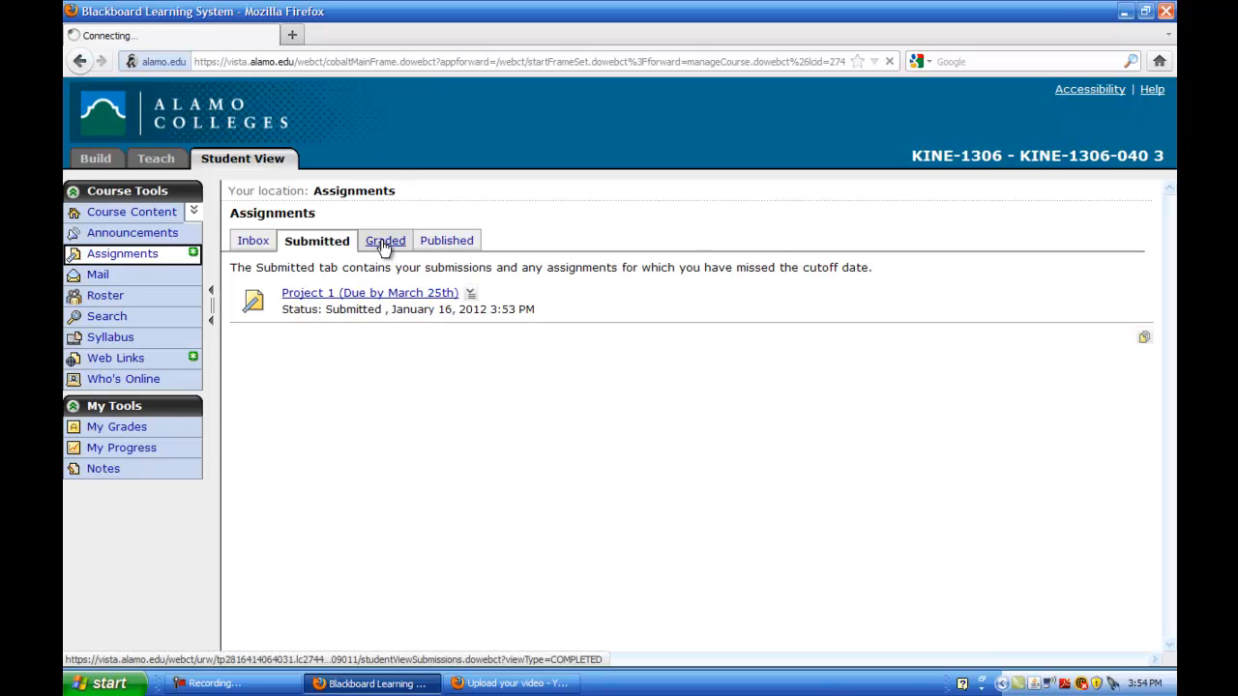
pyautogui.click(254, 243)
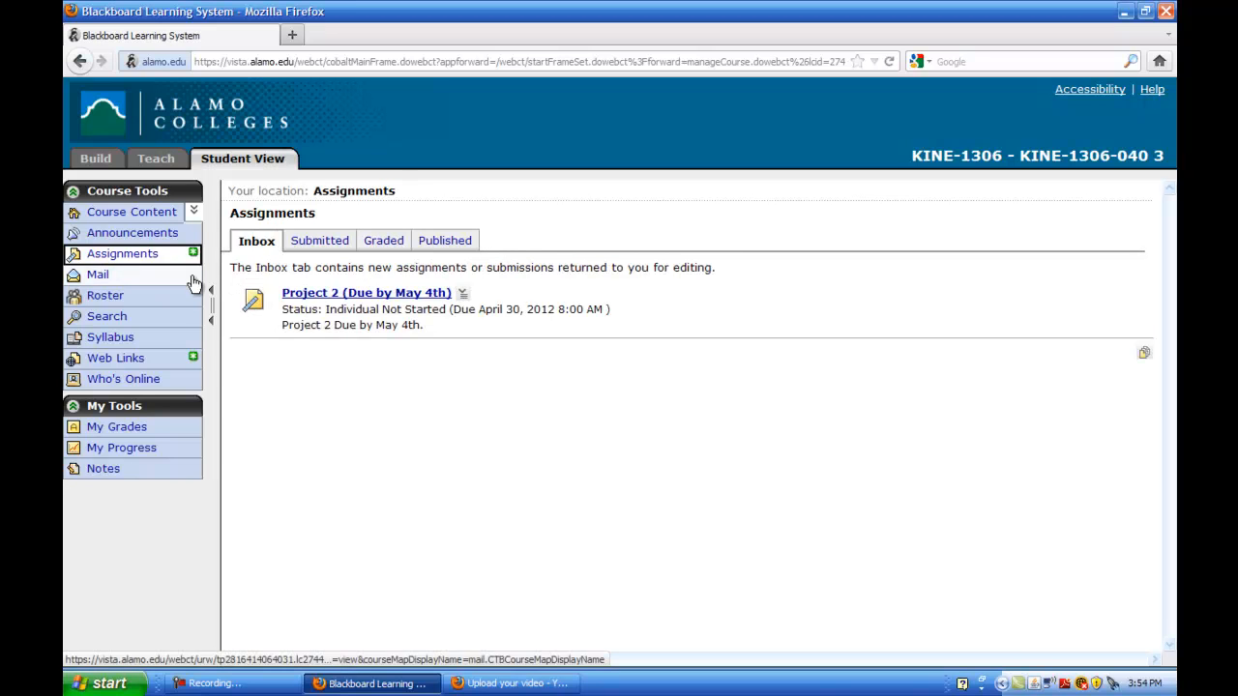
pyautogui.click(505, 685)
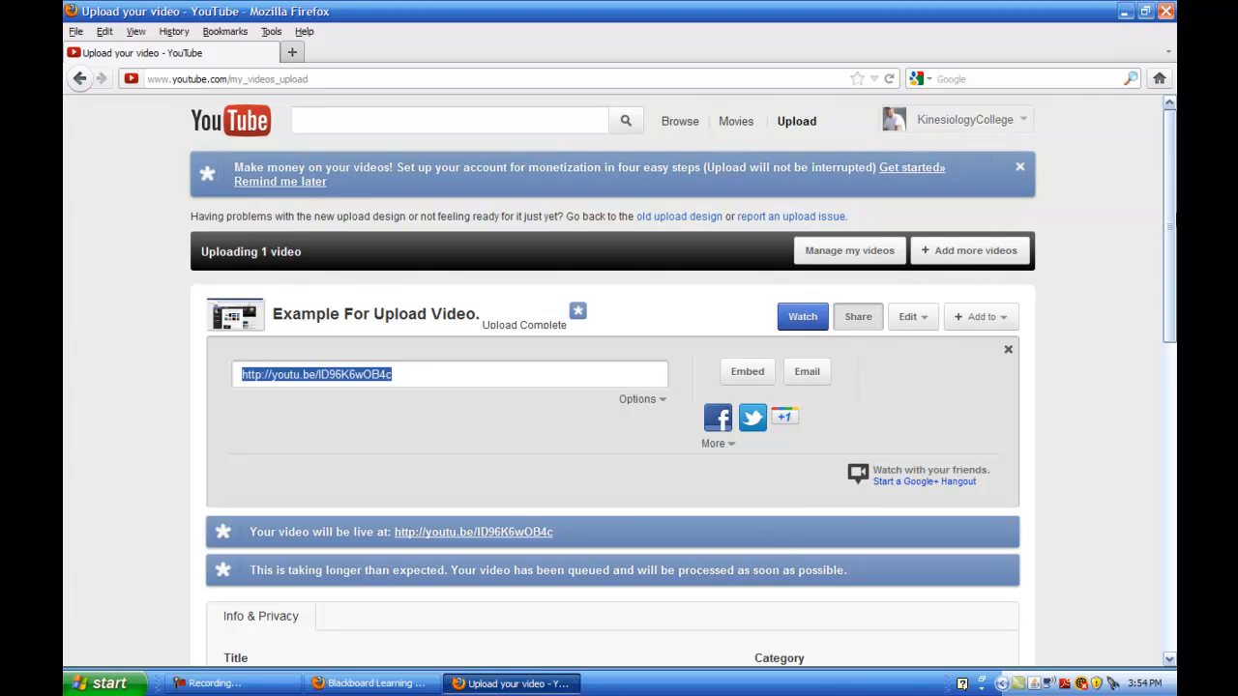
# Set 'Example For Upload Video.' to Unlisted and open Video Manager from the account menu
pyautogui.moveTo(1169, 197); pyautogui.dragTo(1160, 378)
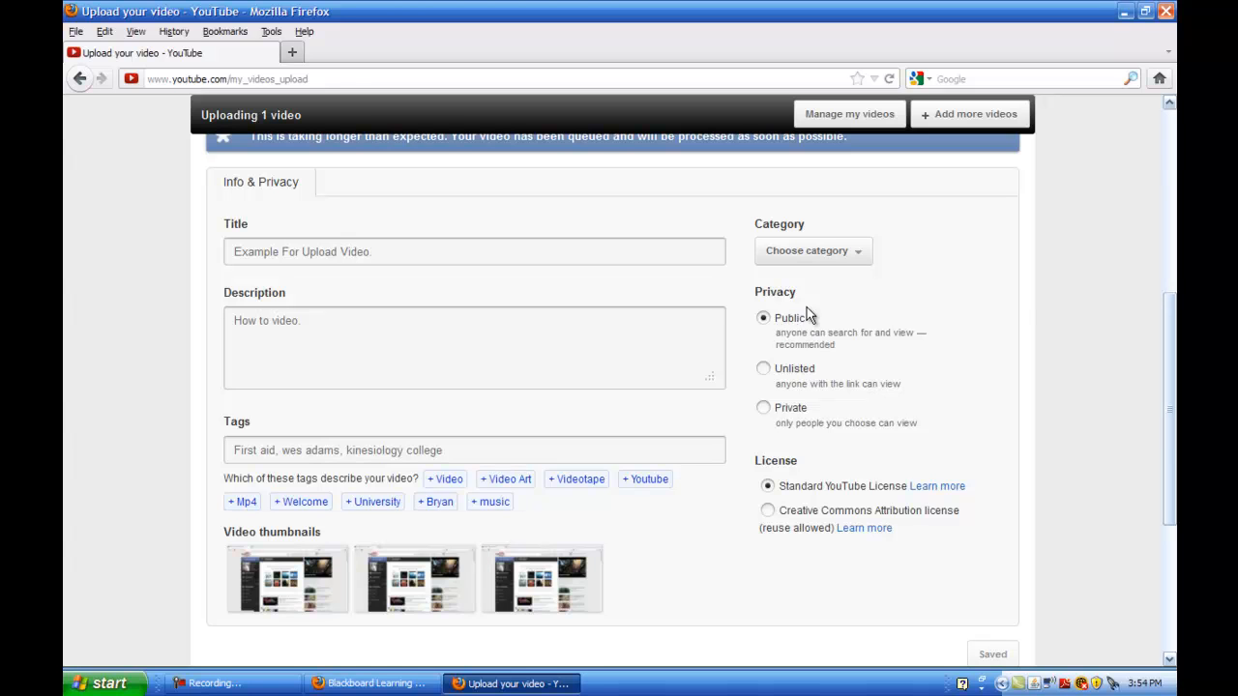
pyautogui.click(762, 370)
pyautogui.scroll(6, 1028, 140)
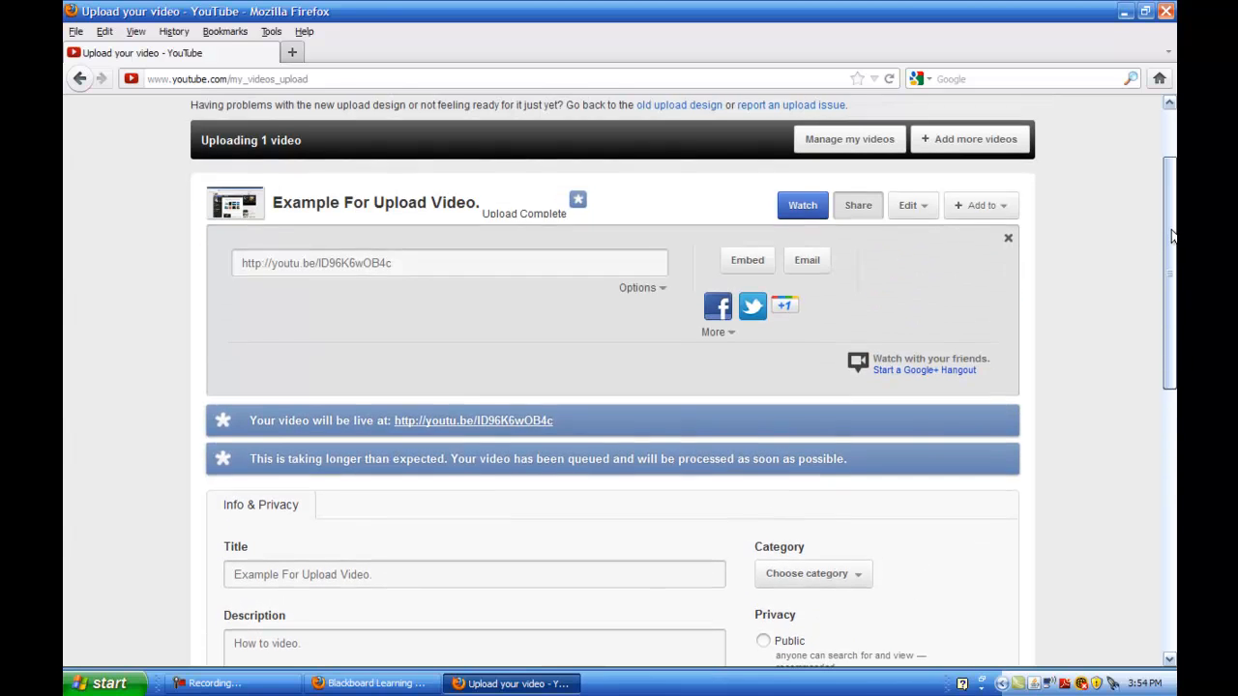
pyautogui.scroll(2, 1172, 232)
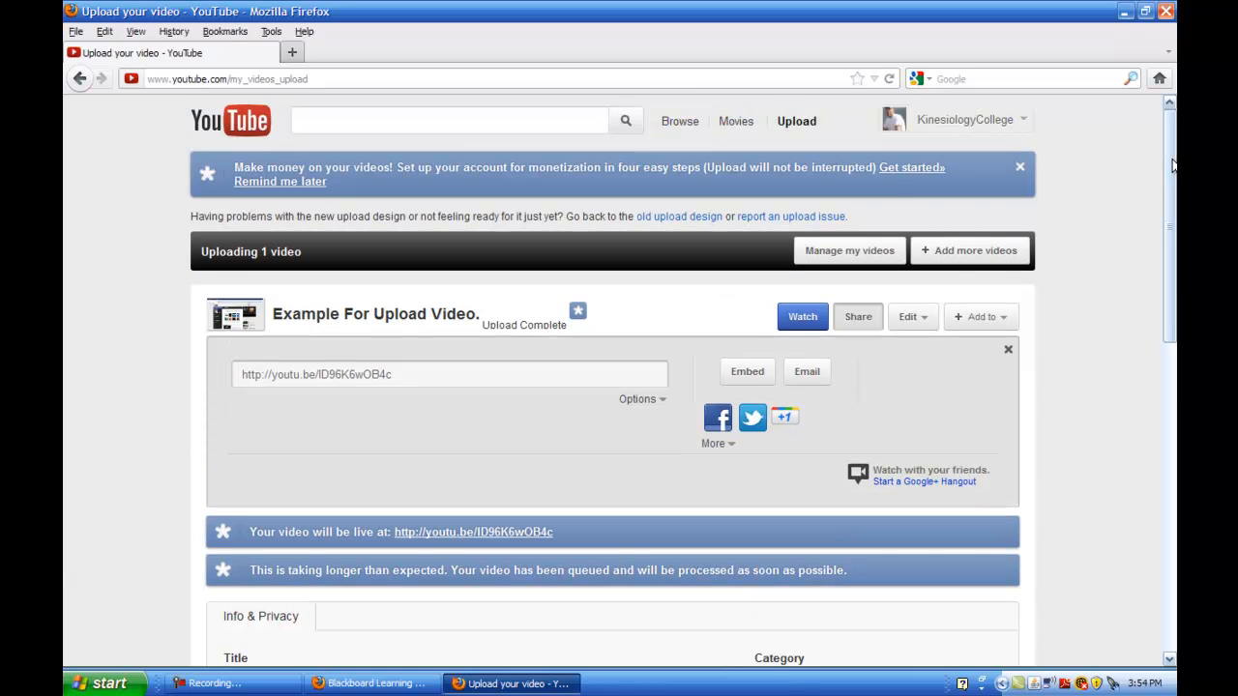
pyautogui.click(940, 124)
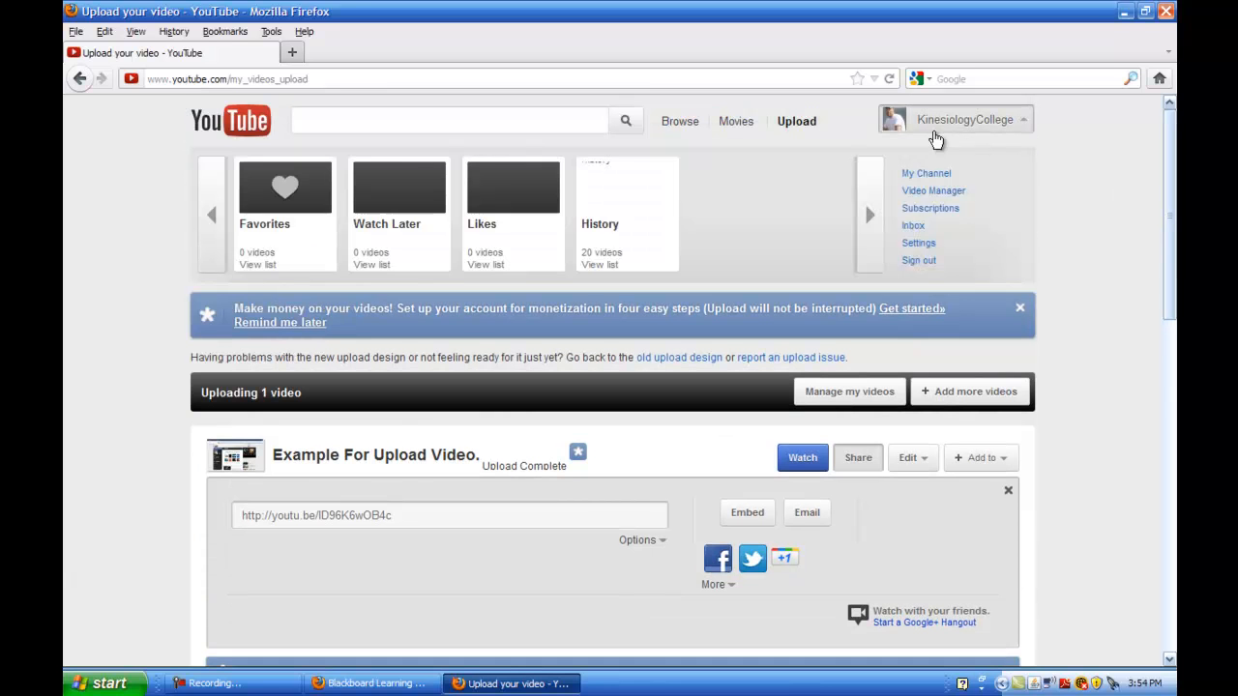
pyautogui.click(922, 193)
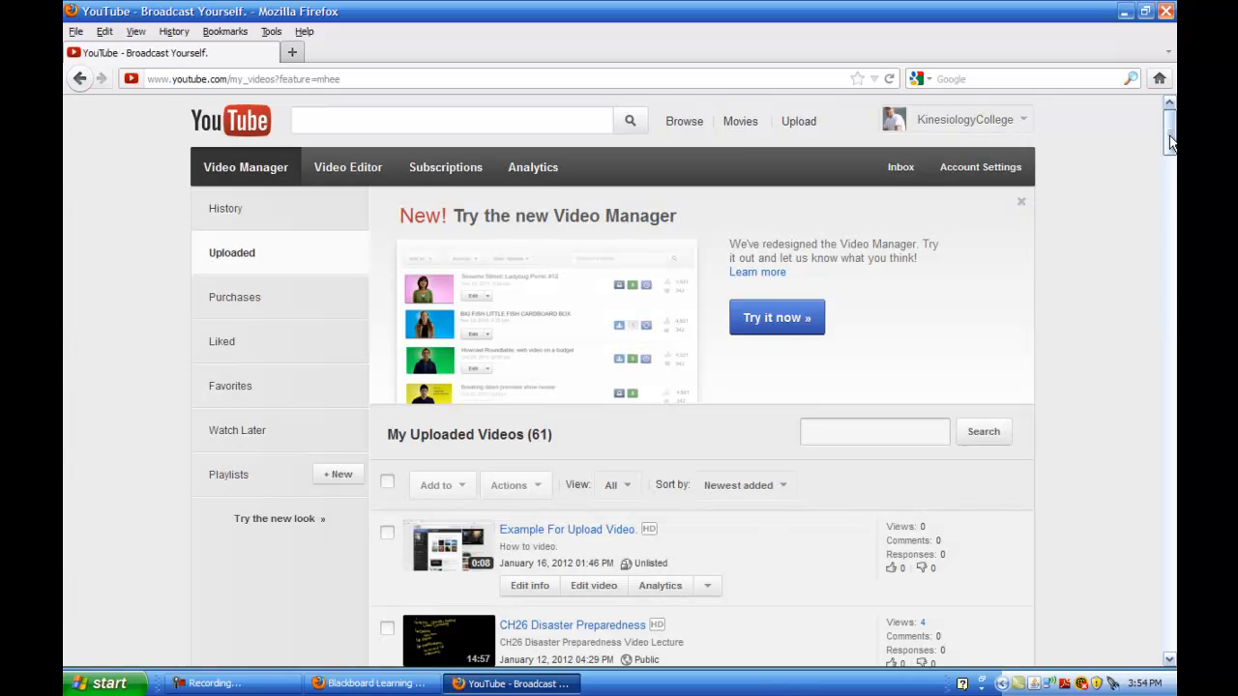
# Open the 'Example For Upload Video.' watch page and pause the playback
pyautogui.scroll(-3, 1170, 155)
pyautogui.click(515, 377)
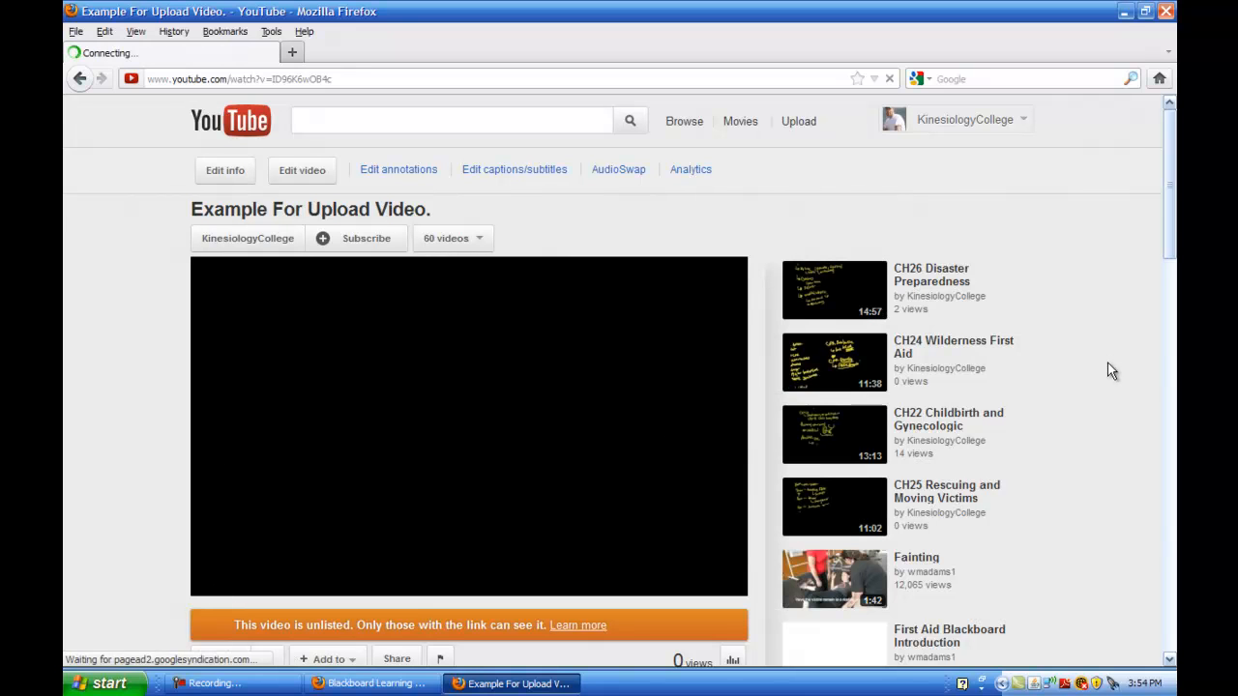
pyautogui.click(216, 584)
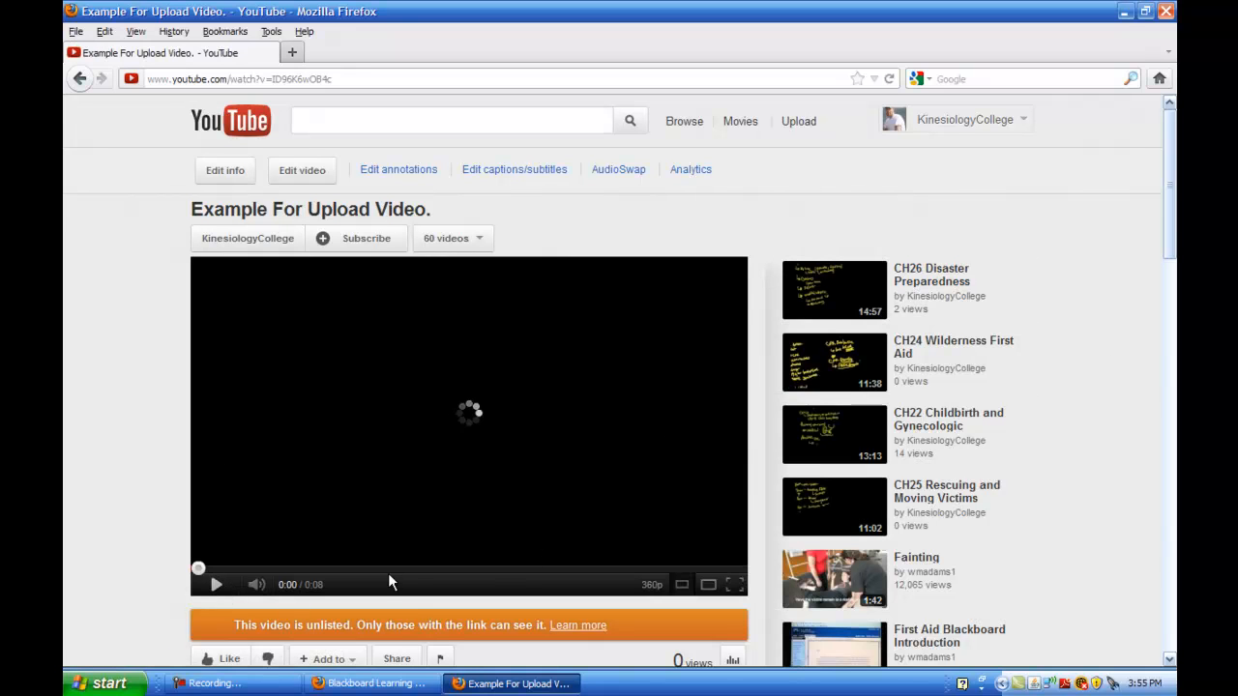
# Copy the watch page's web address from the address bar
pyautogui.click(256, 80)
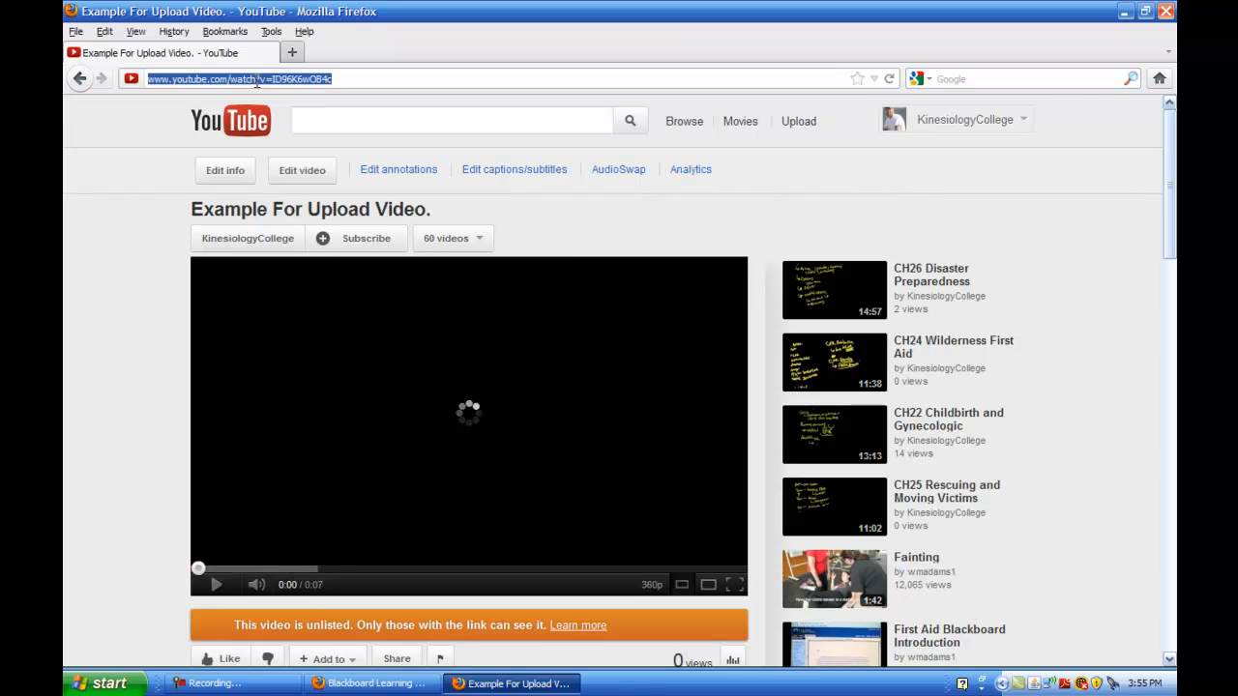
pyautogui.rightClick(256, 83)
pyautogui.click(309, 131)
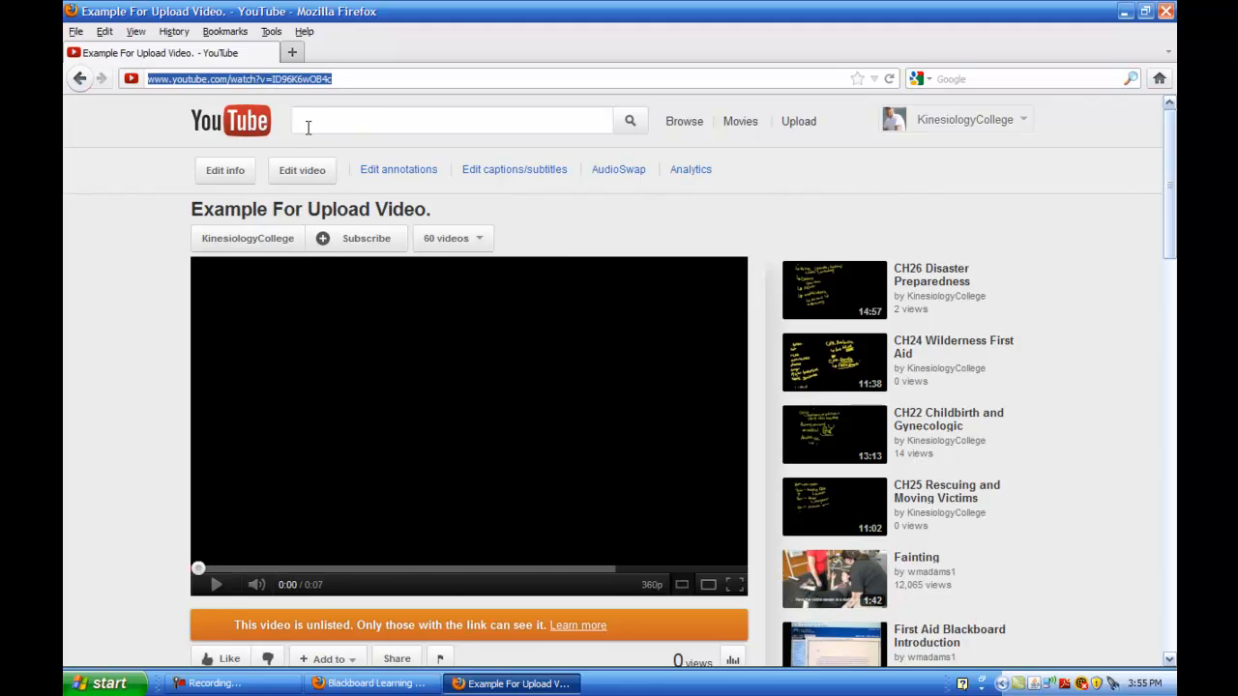
pyautogui.rightClick(253, 77)
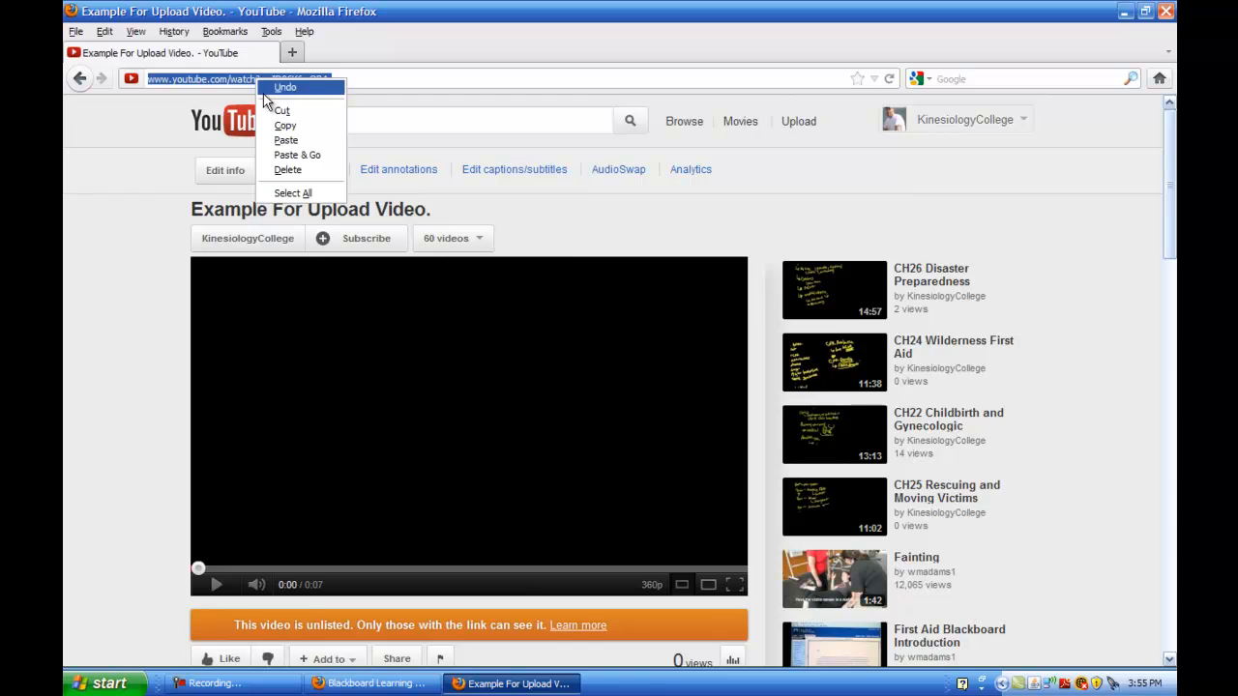
pyautogui.click(290, 131)
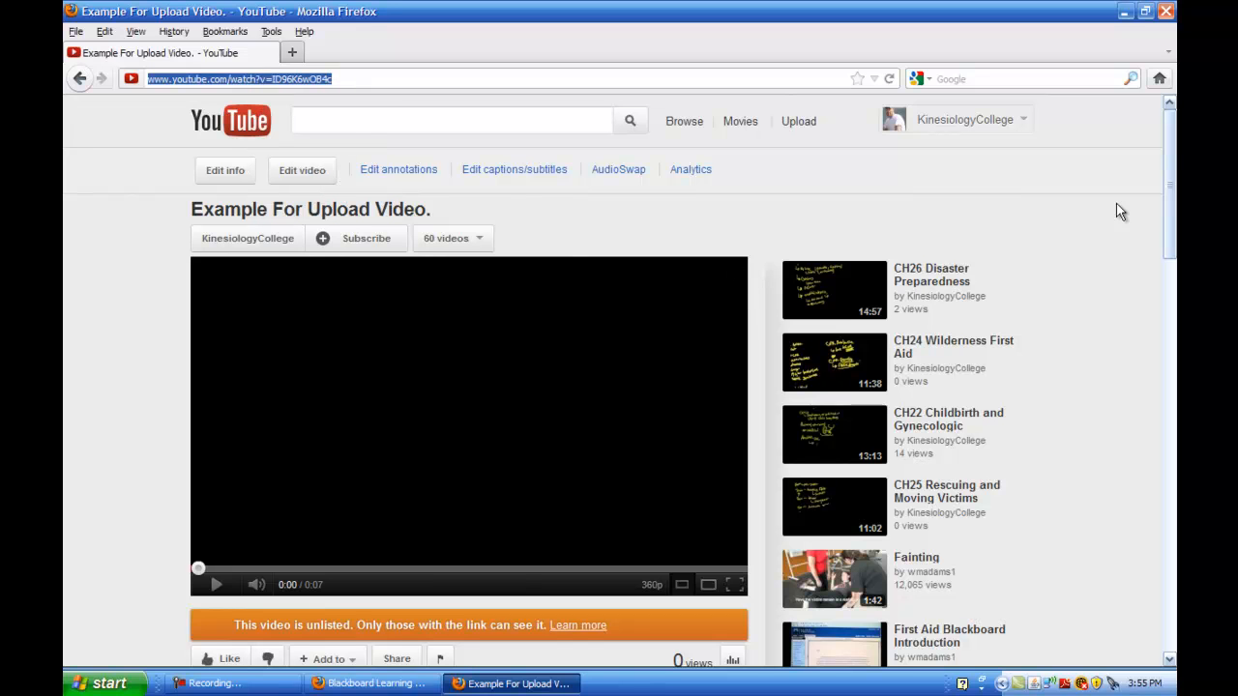
# Copy the unlisted video's short youtu.be link from its Share panel
pyautogui.moveTo(1171, 153); pyautogui.dragTo(1172, 216)
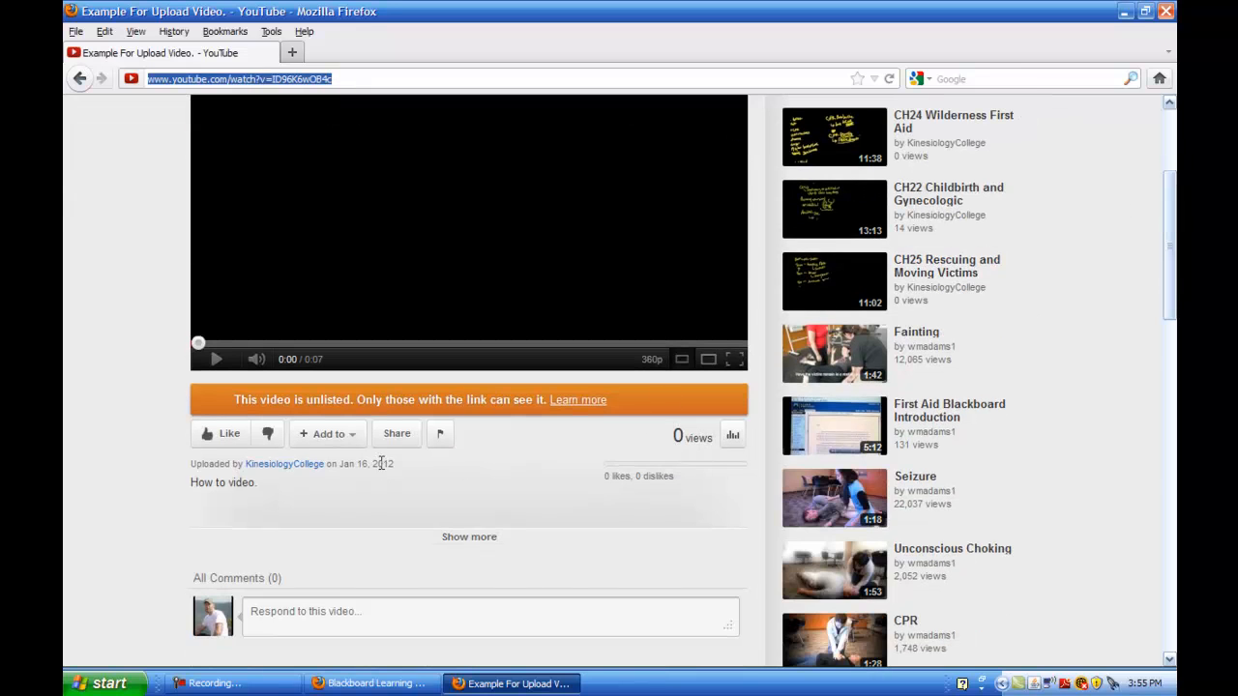
pyautogui.click(398, 435)
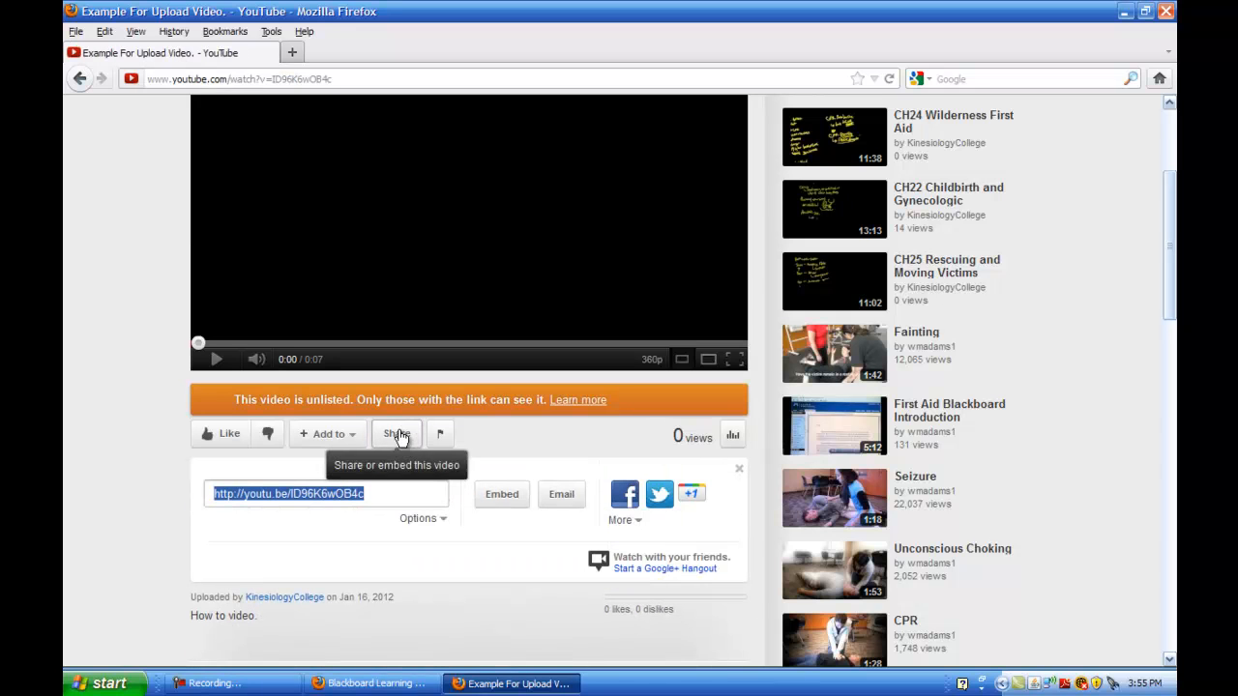
pyautogui.rightClick(315, 497)
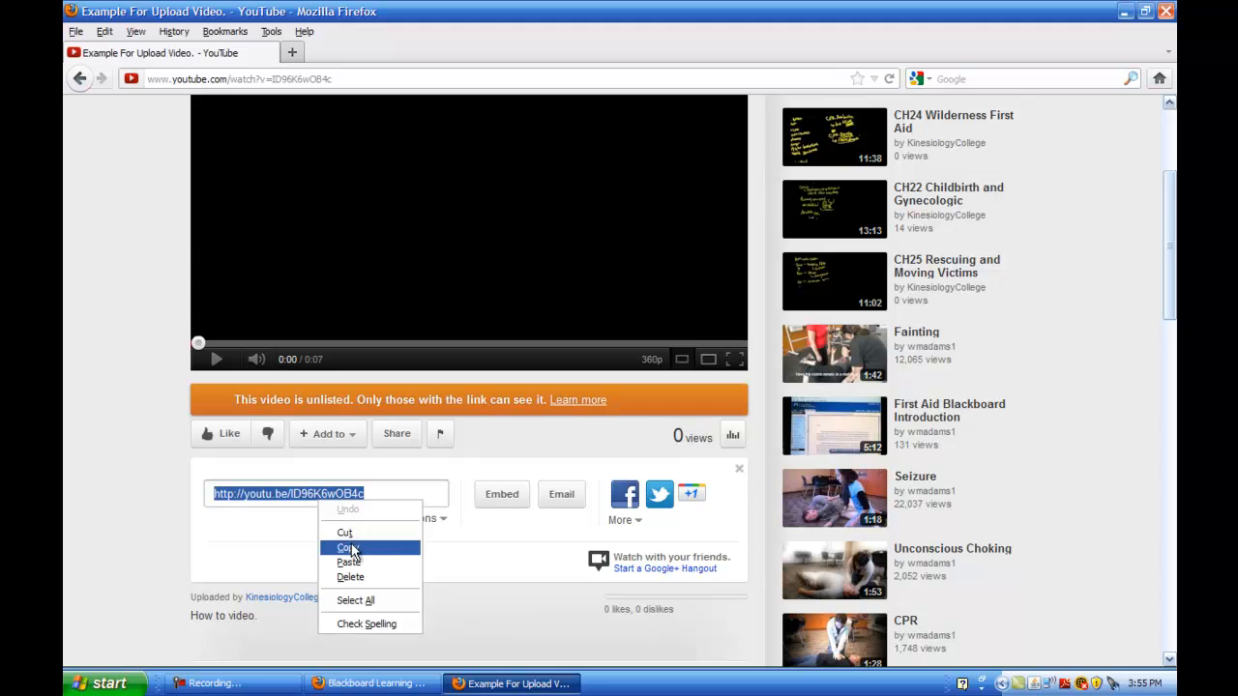
pyautogui.click(351, 545)
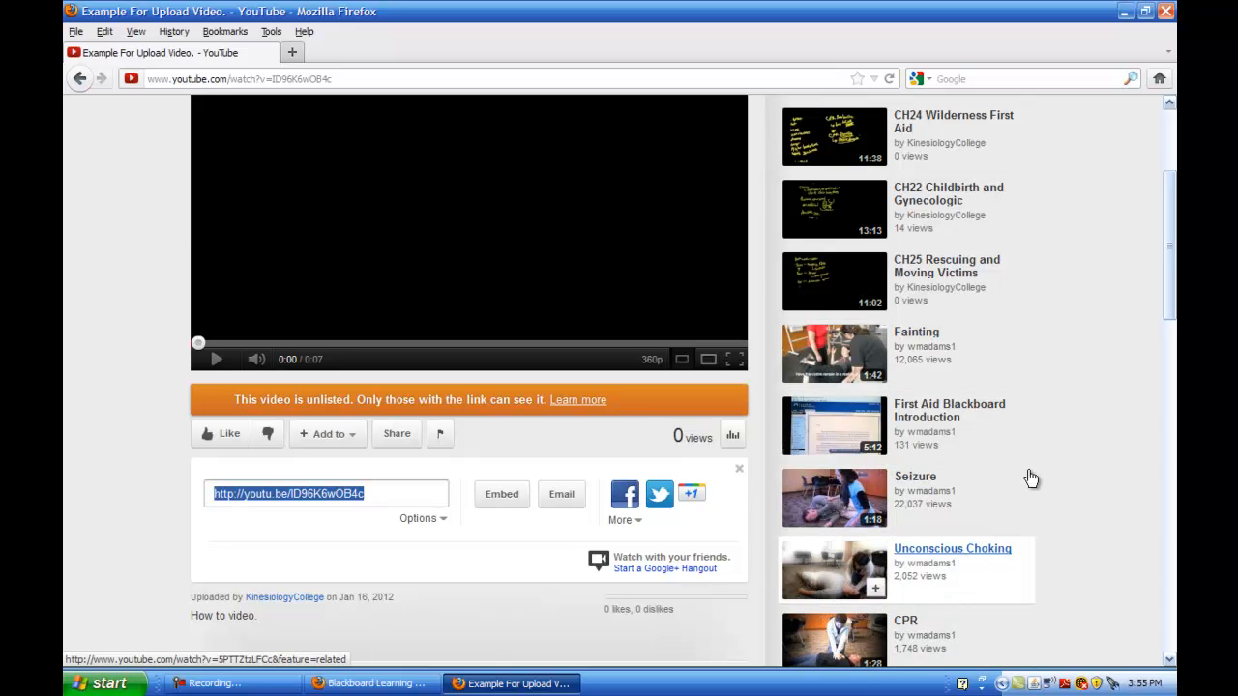
pyautogui.moveTo(1170, 236); pyautogui.dragTo(1167, 287)
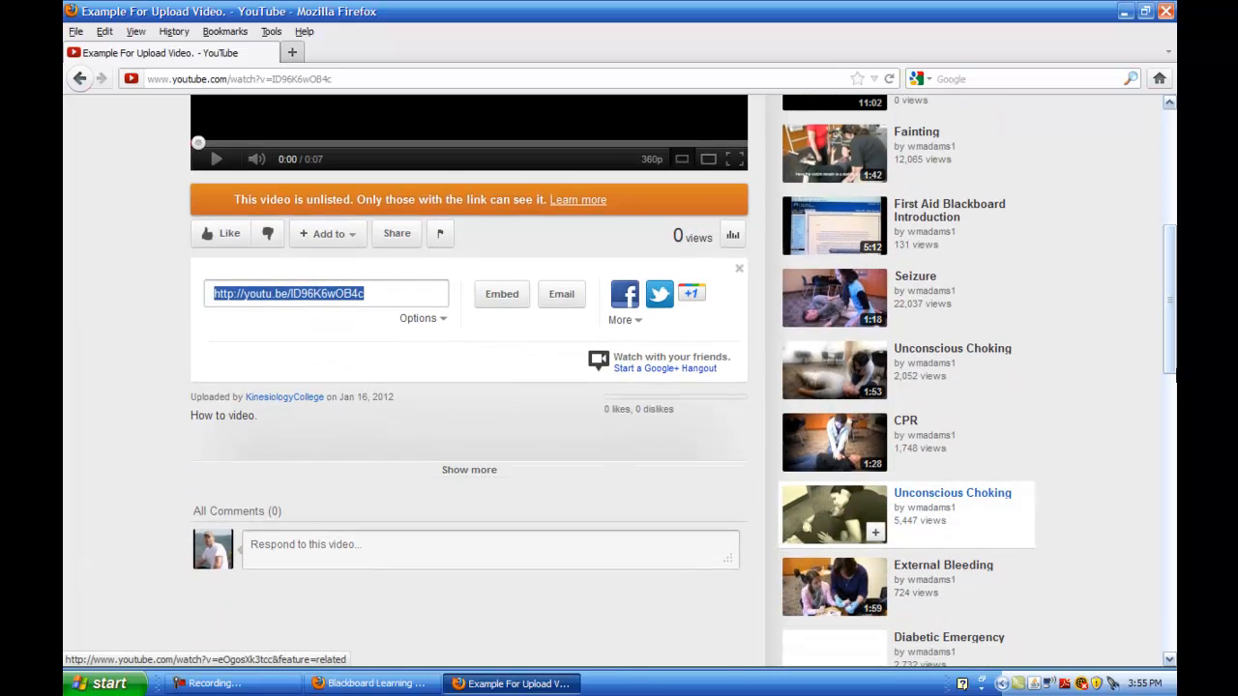
pyautogui.moveTo(1170, 308); pyautogui.dragTo(1163, 381)
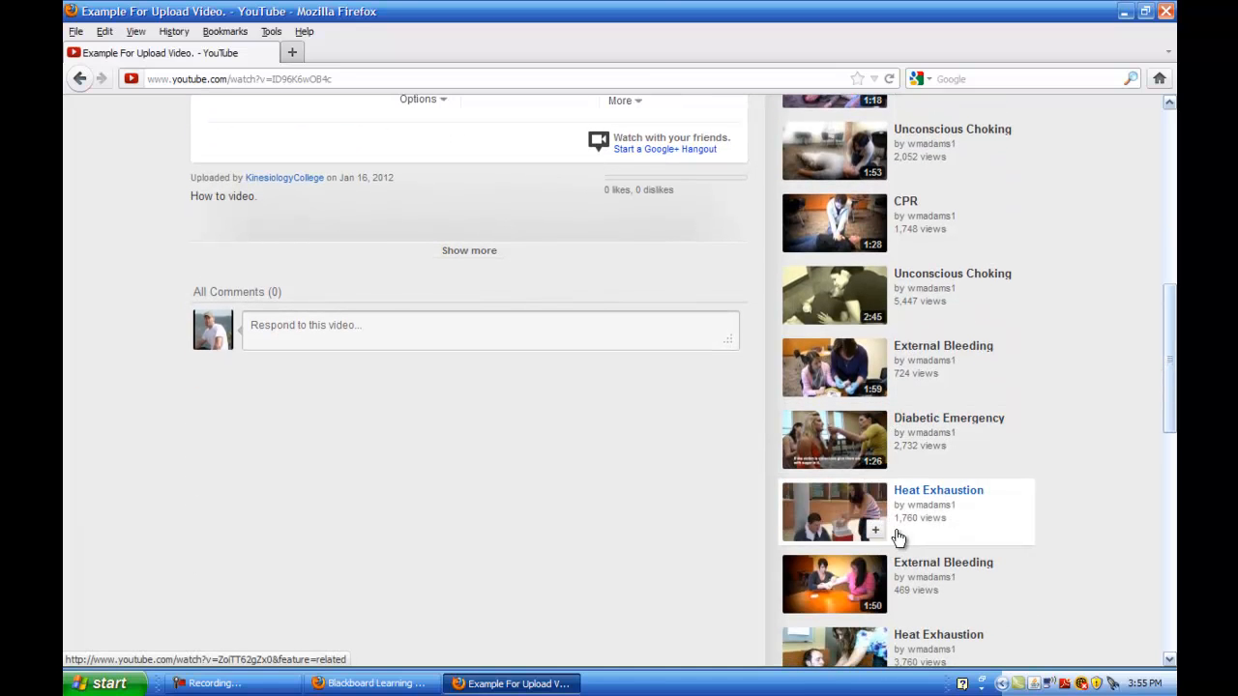
pyautogui.moveTo(1170, 346); pyautogui.dragTo(1134, 192)
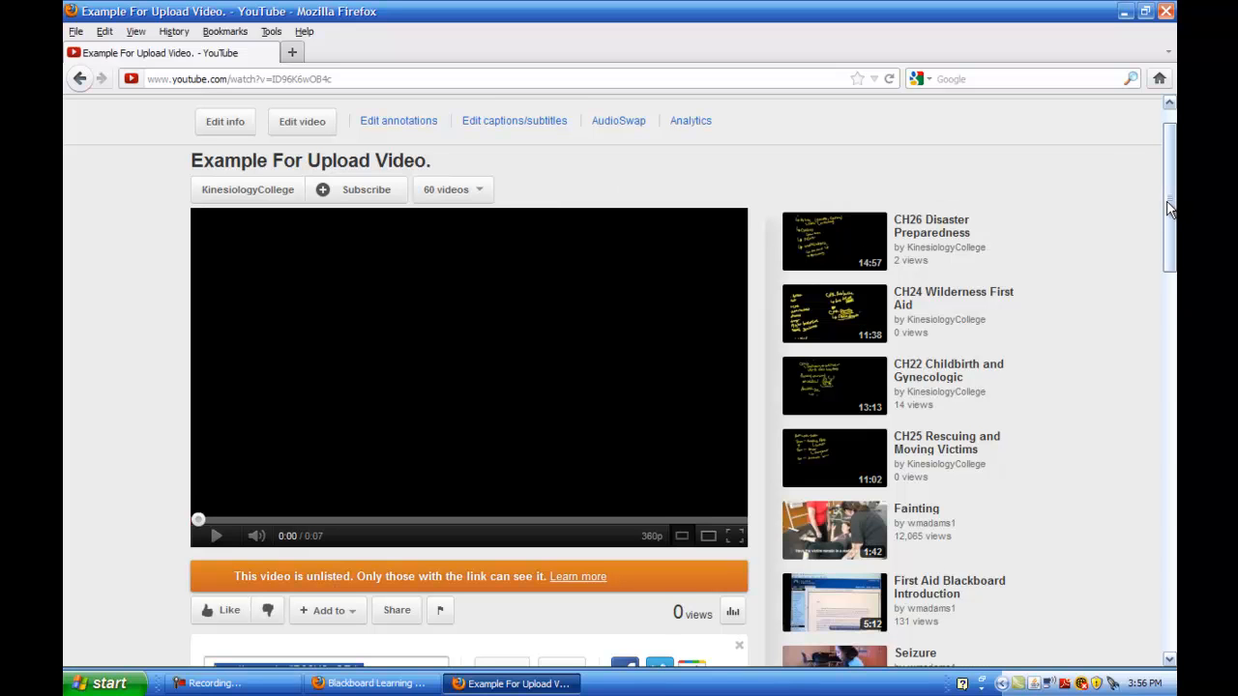
pyautogui.moveTo(1171, 194); pyautogui.dragTo(1168, 177)
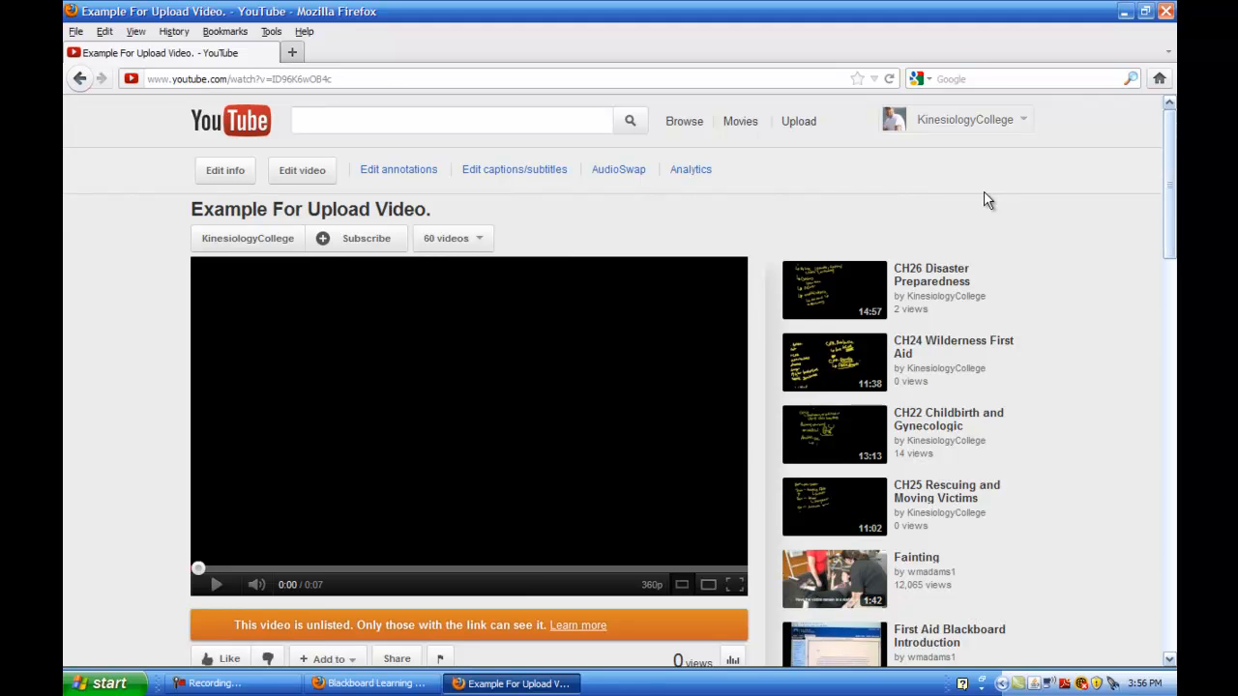